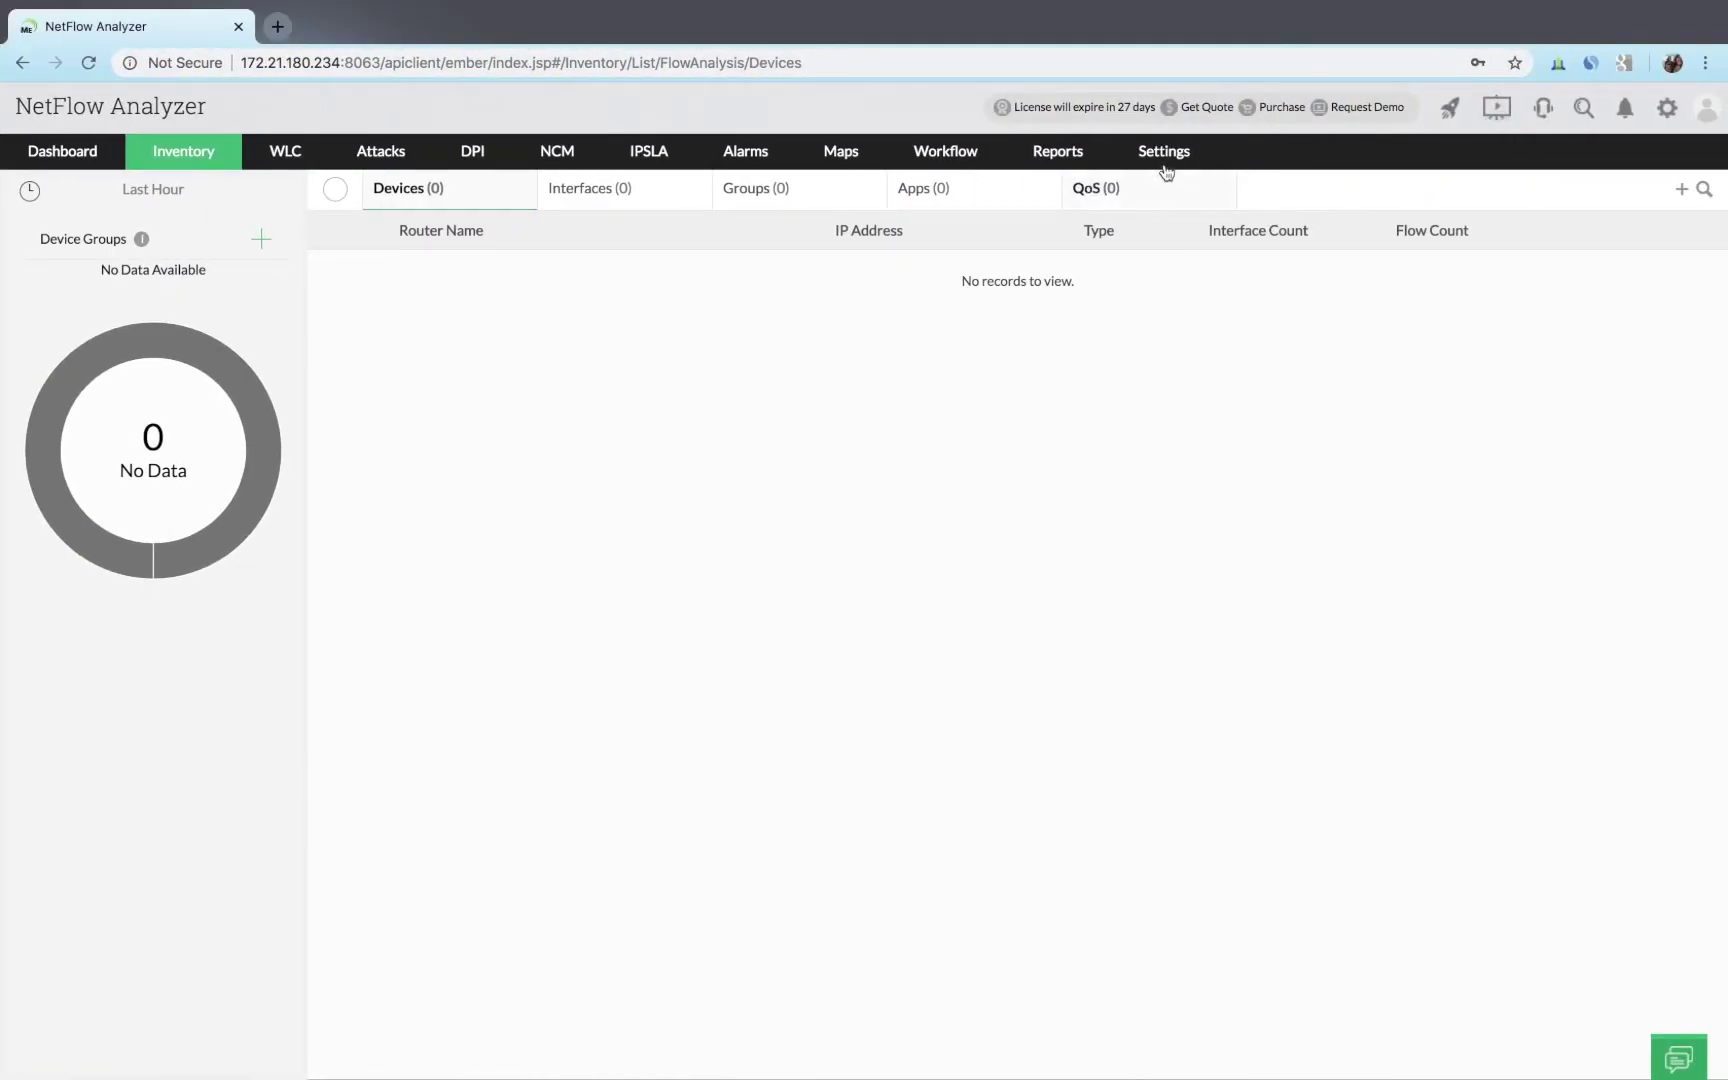
# Open Export Flow from Settings > Discovery, then return to the empty Inventory device list
pyautogui.moveTo(1166, 163)
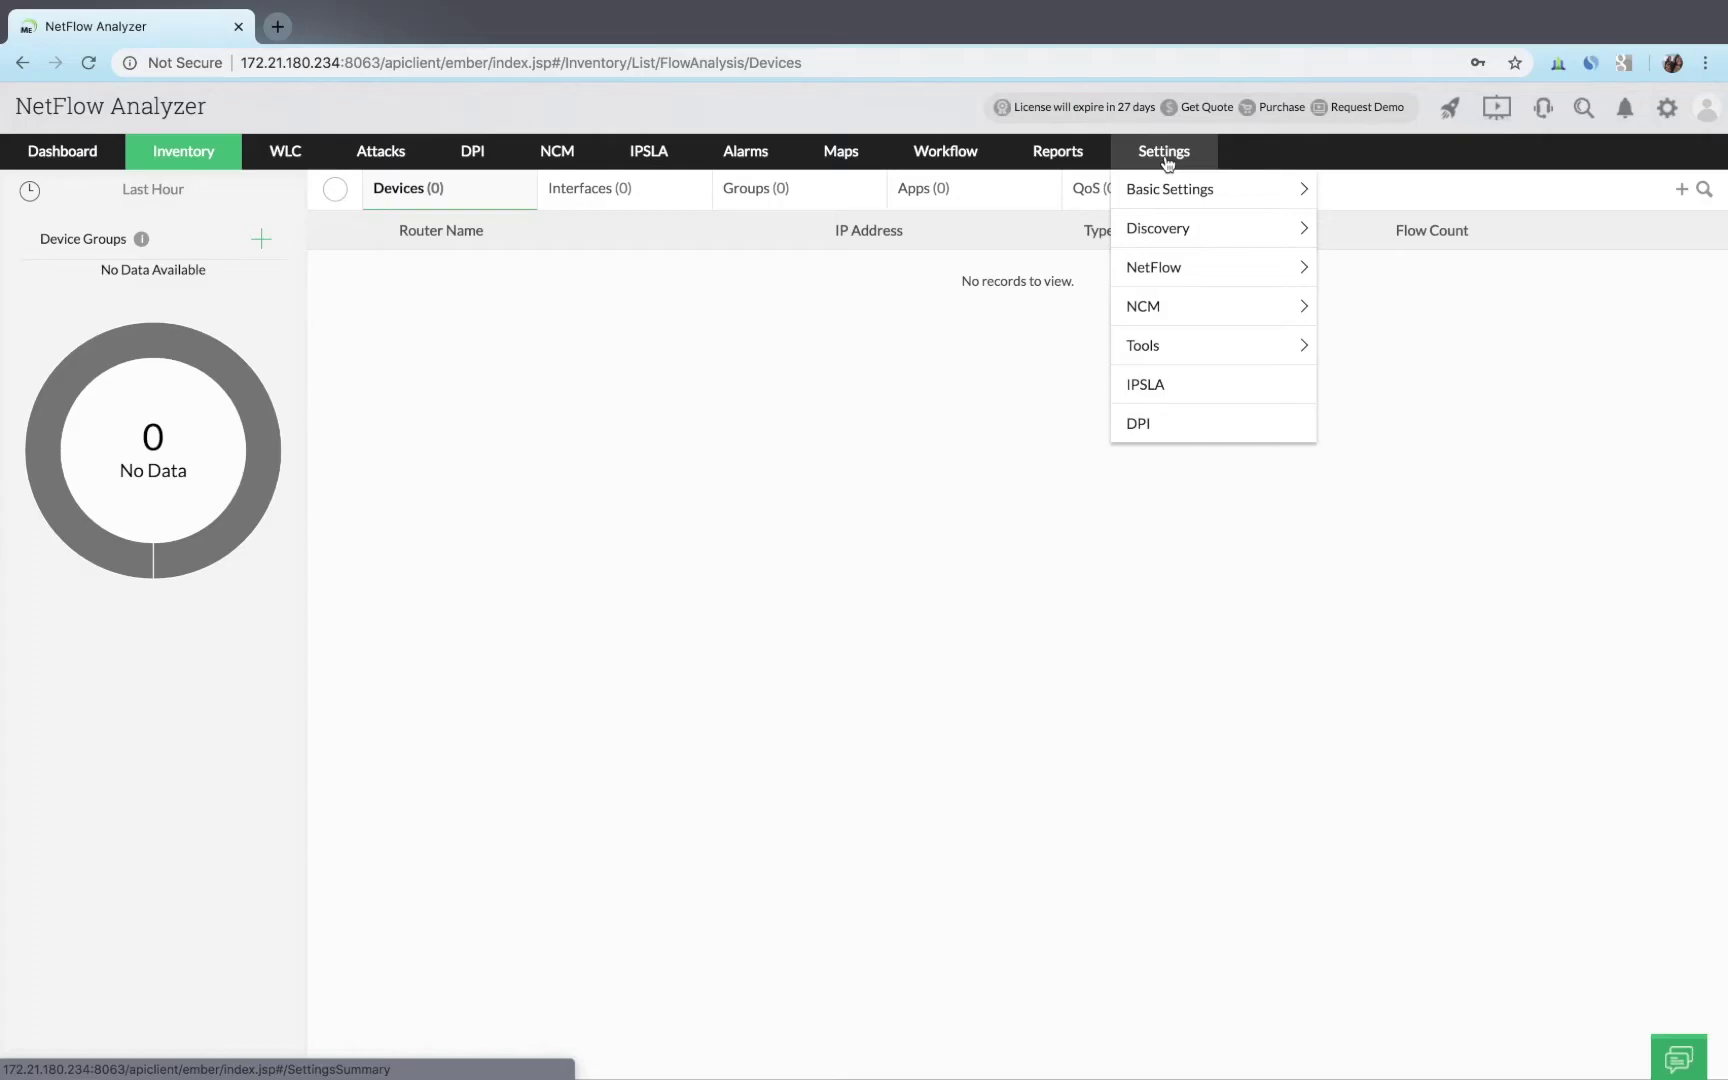
pyautogui.moveTo(1189, 238)
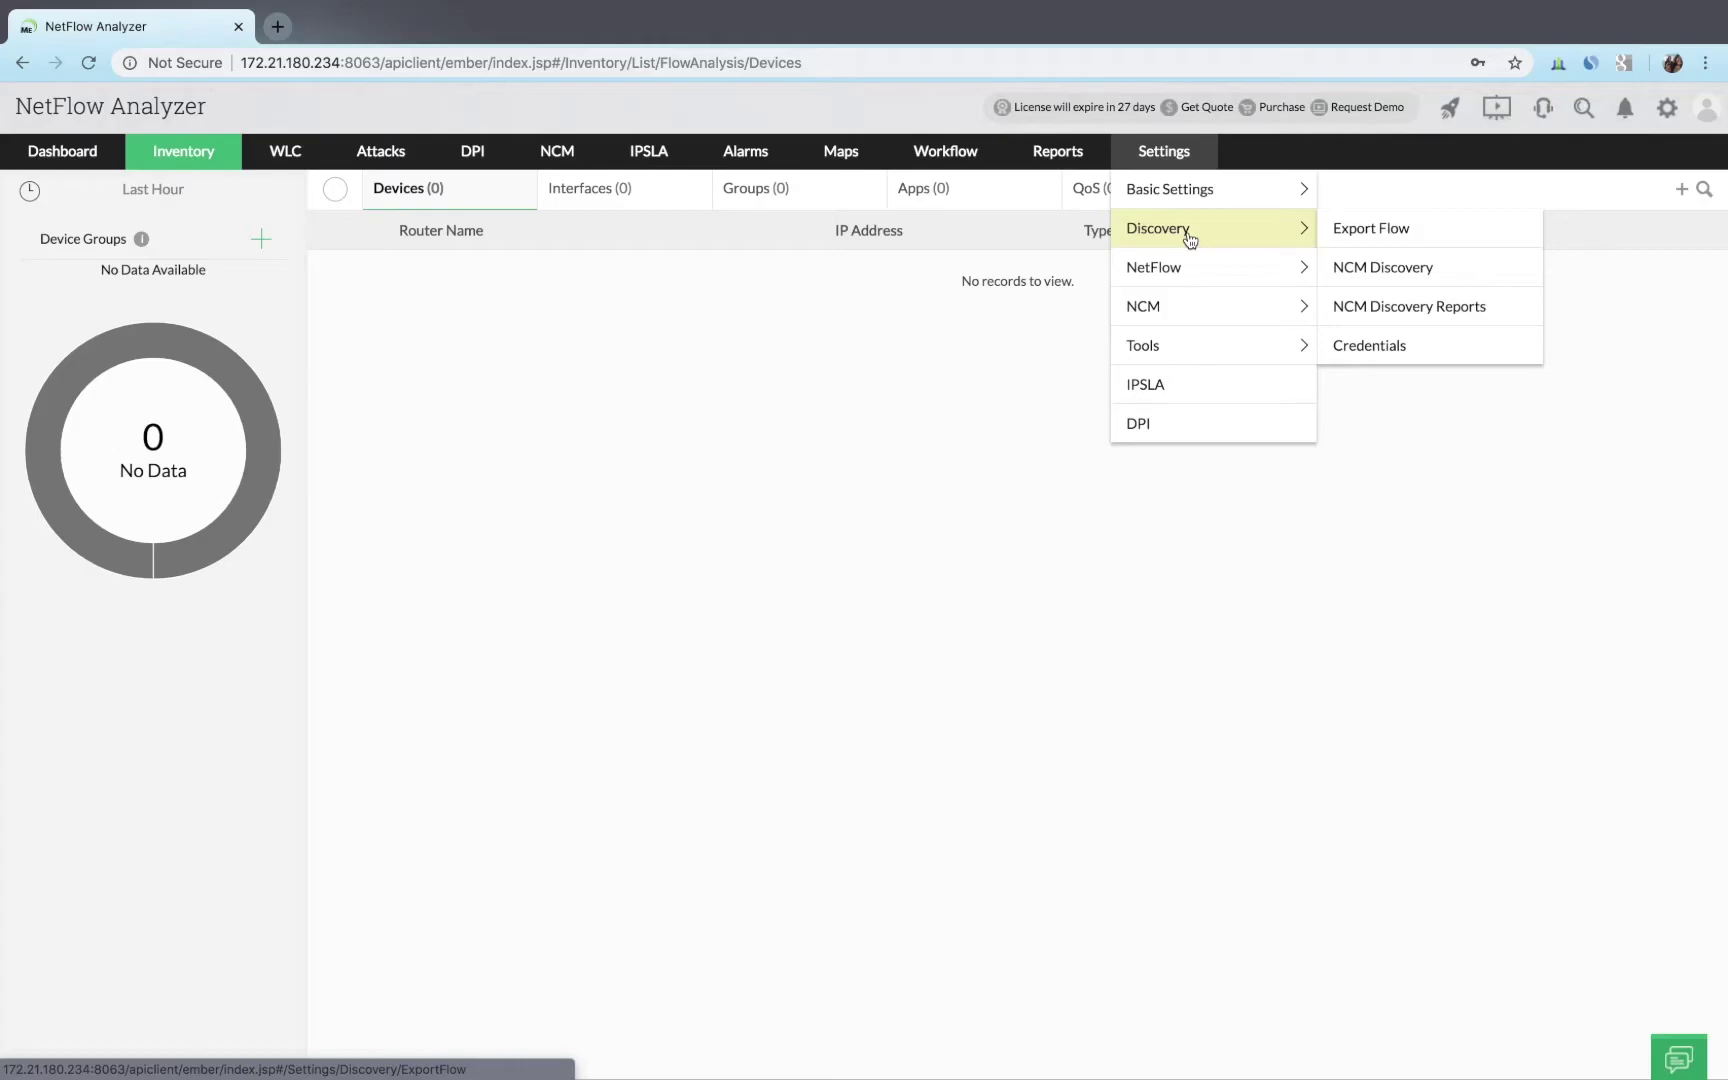
pyautogui.click(1358, 240)
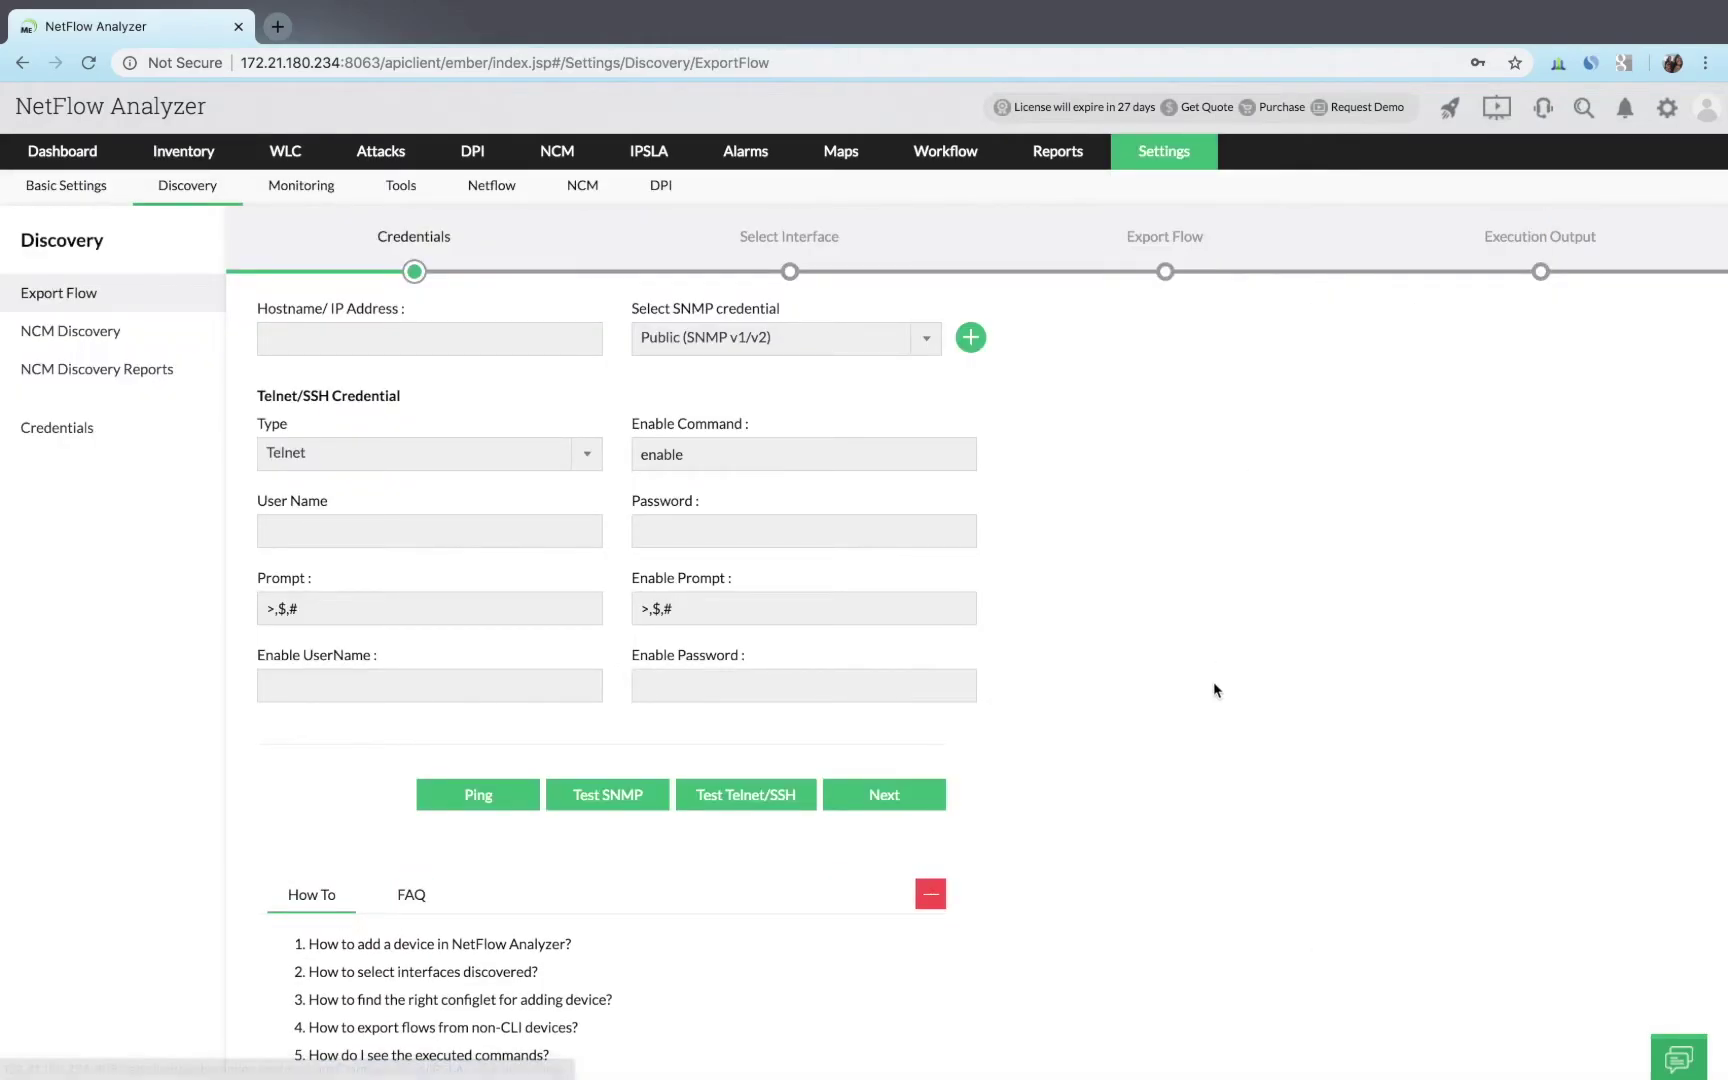
pyautogui.click(183, 151)
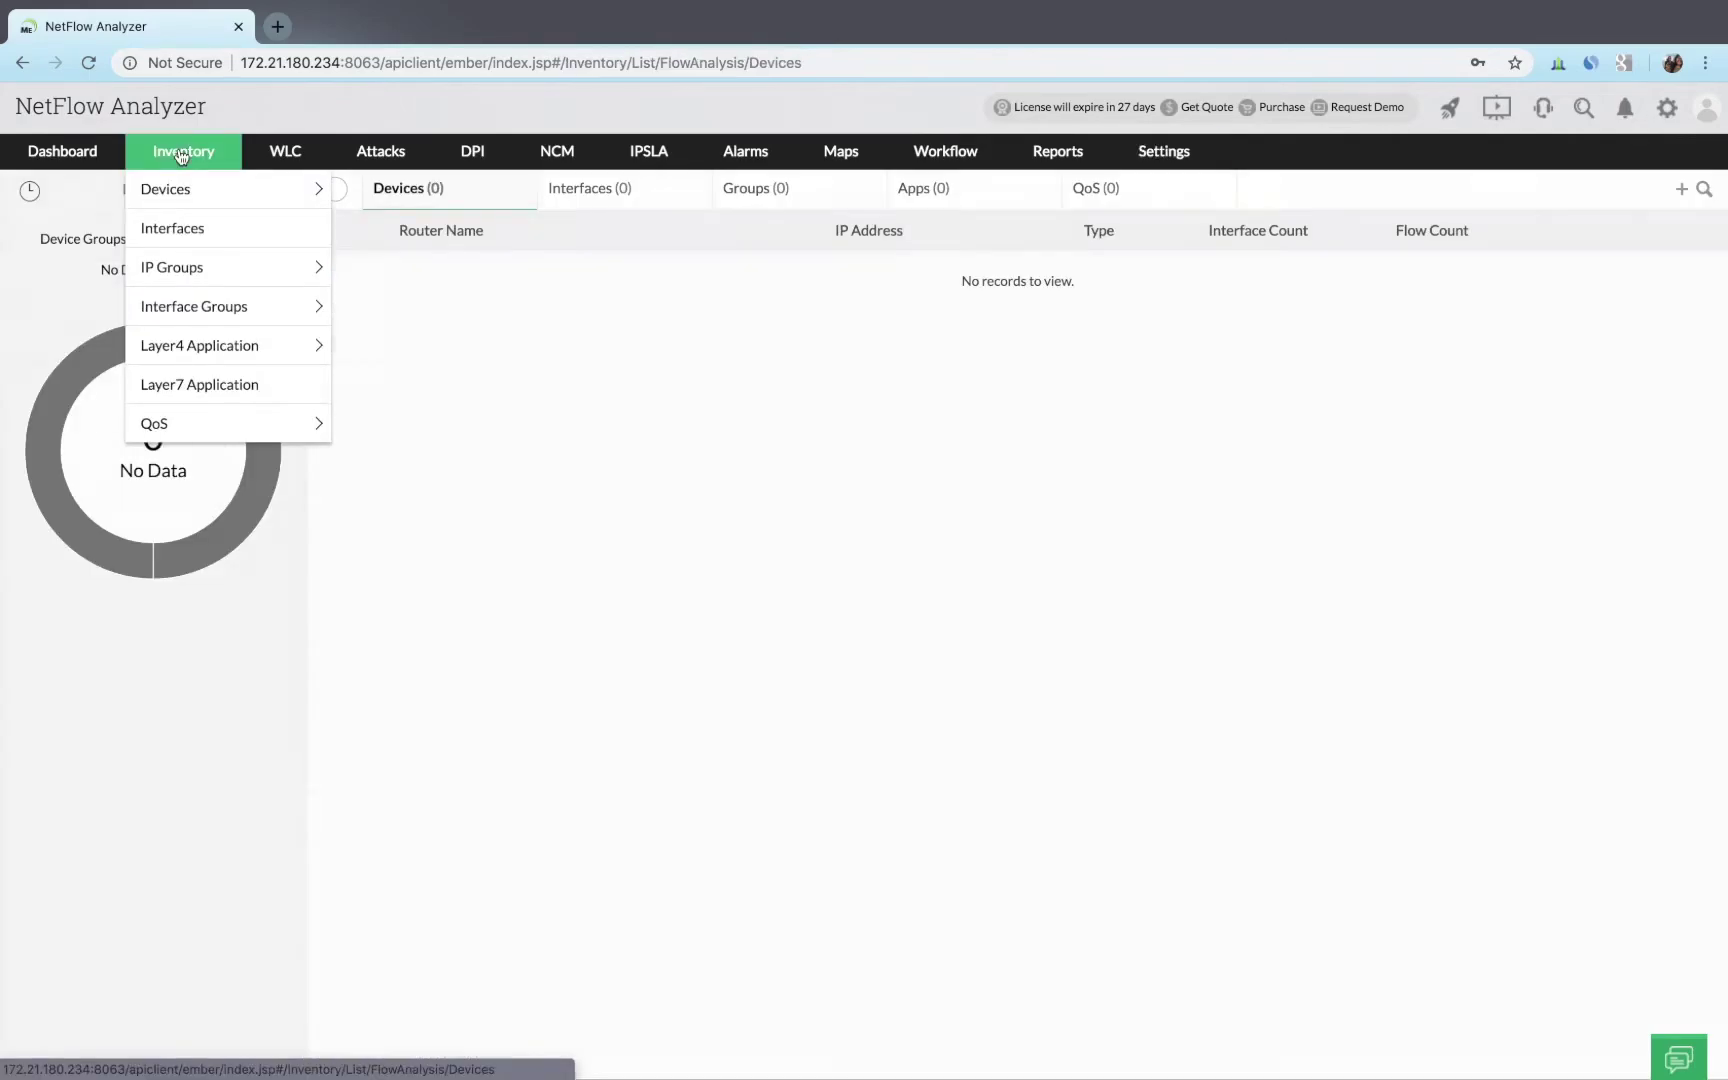
pyautogui.moveTo(1210, 189)
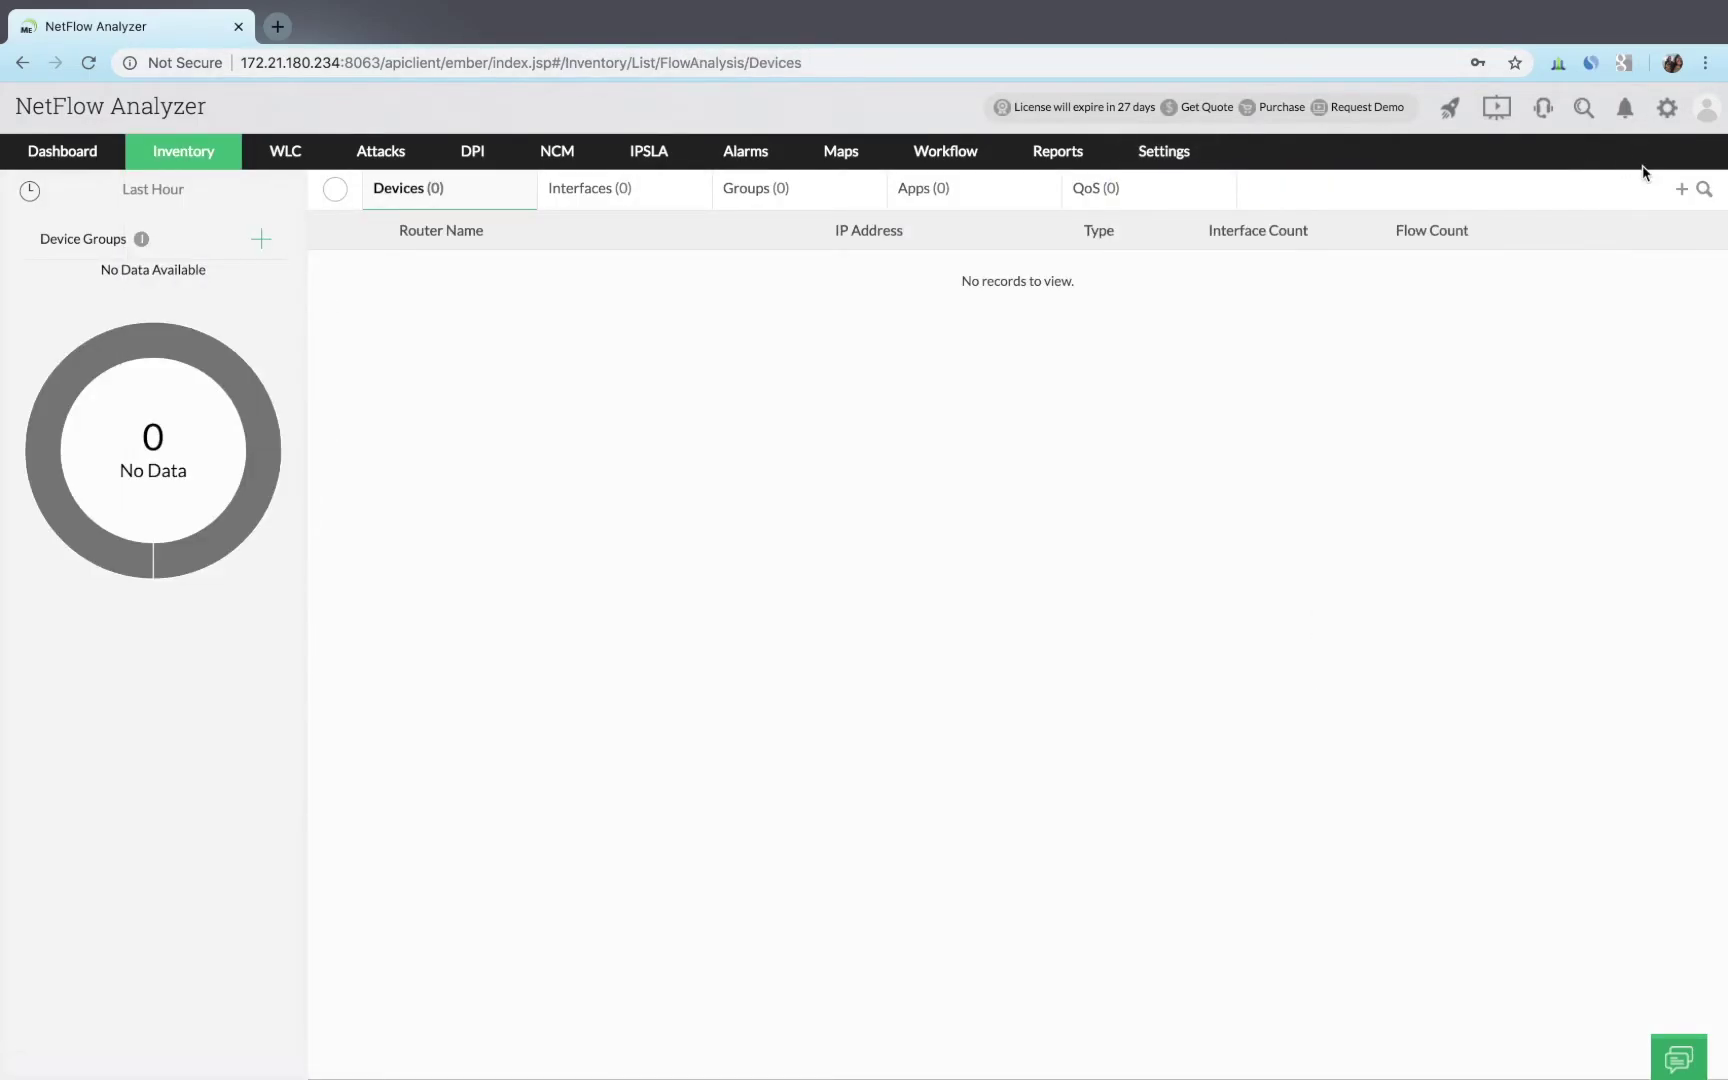
pyautogui.click(1683, 193)
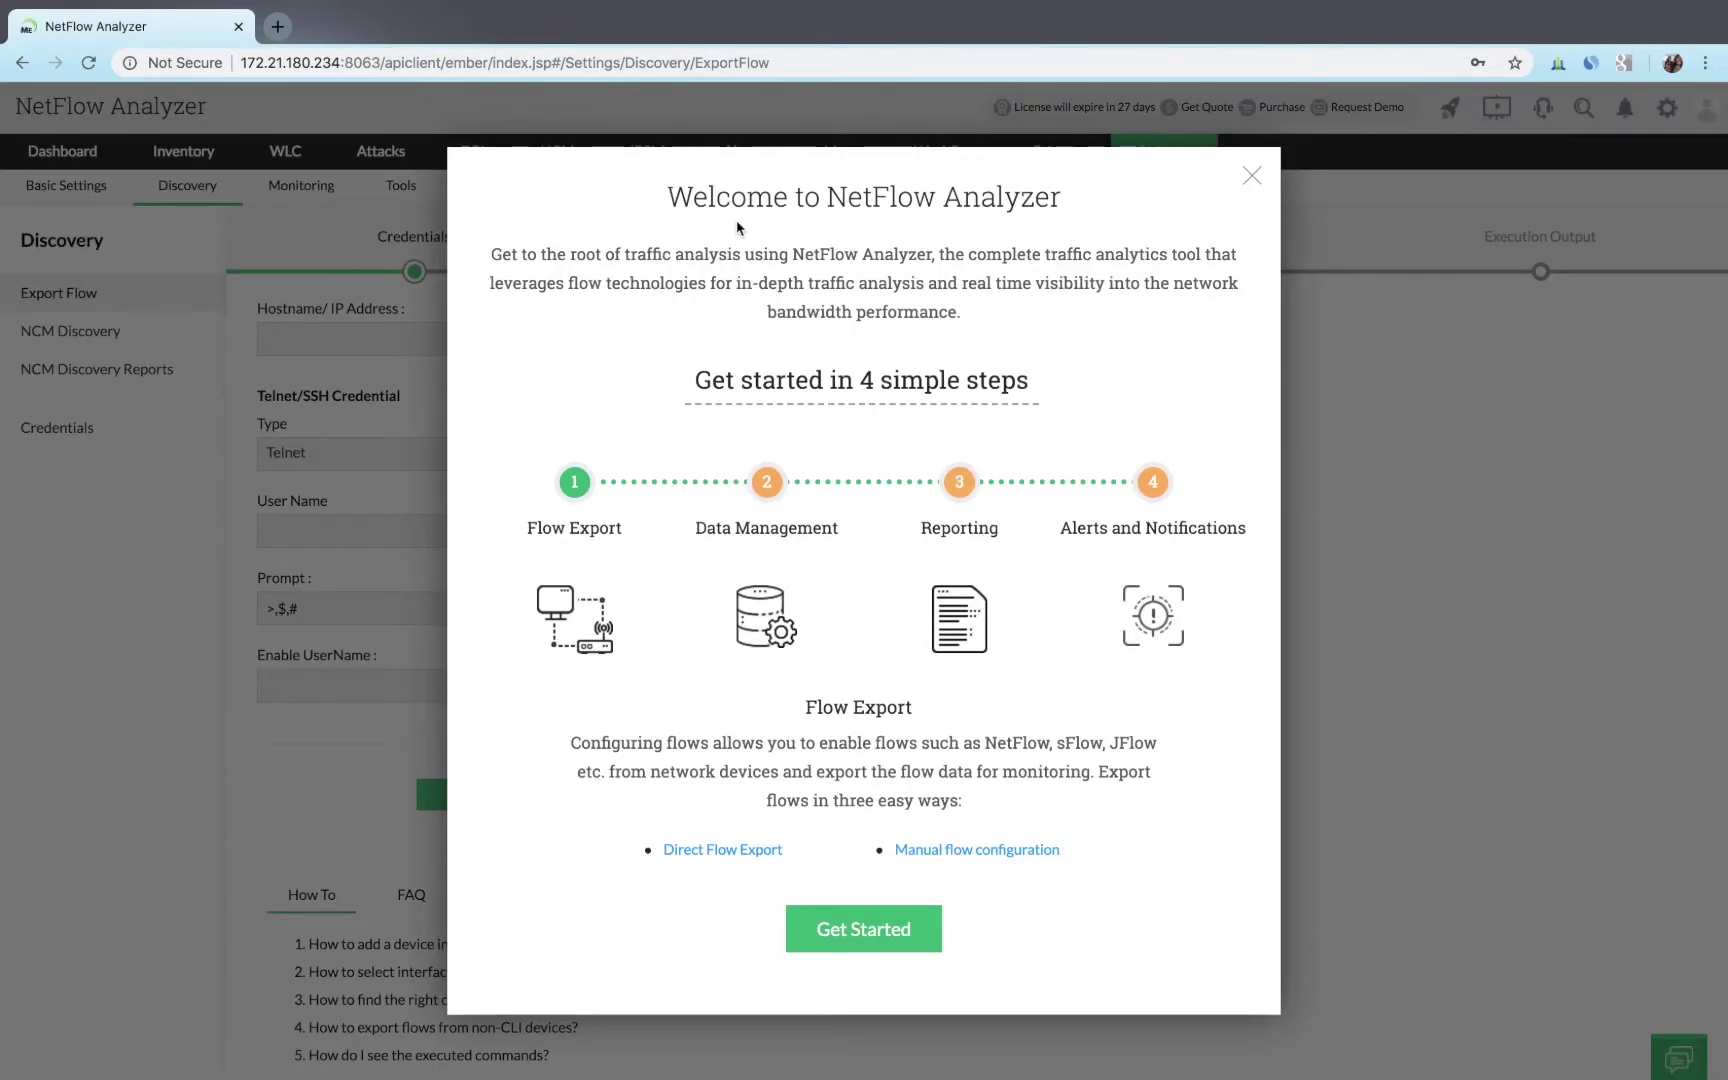
pyautogui.click(703, 852)
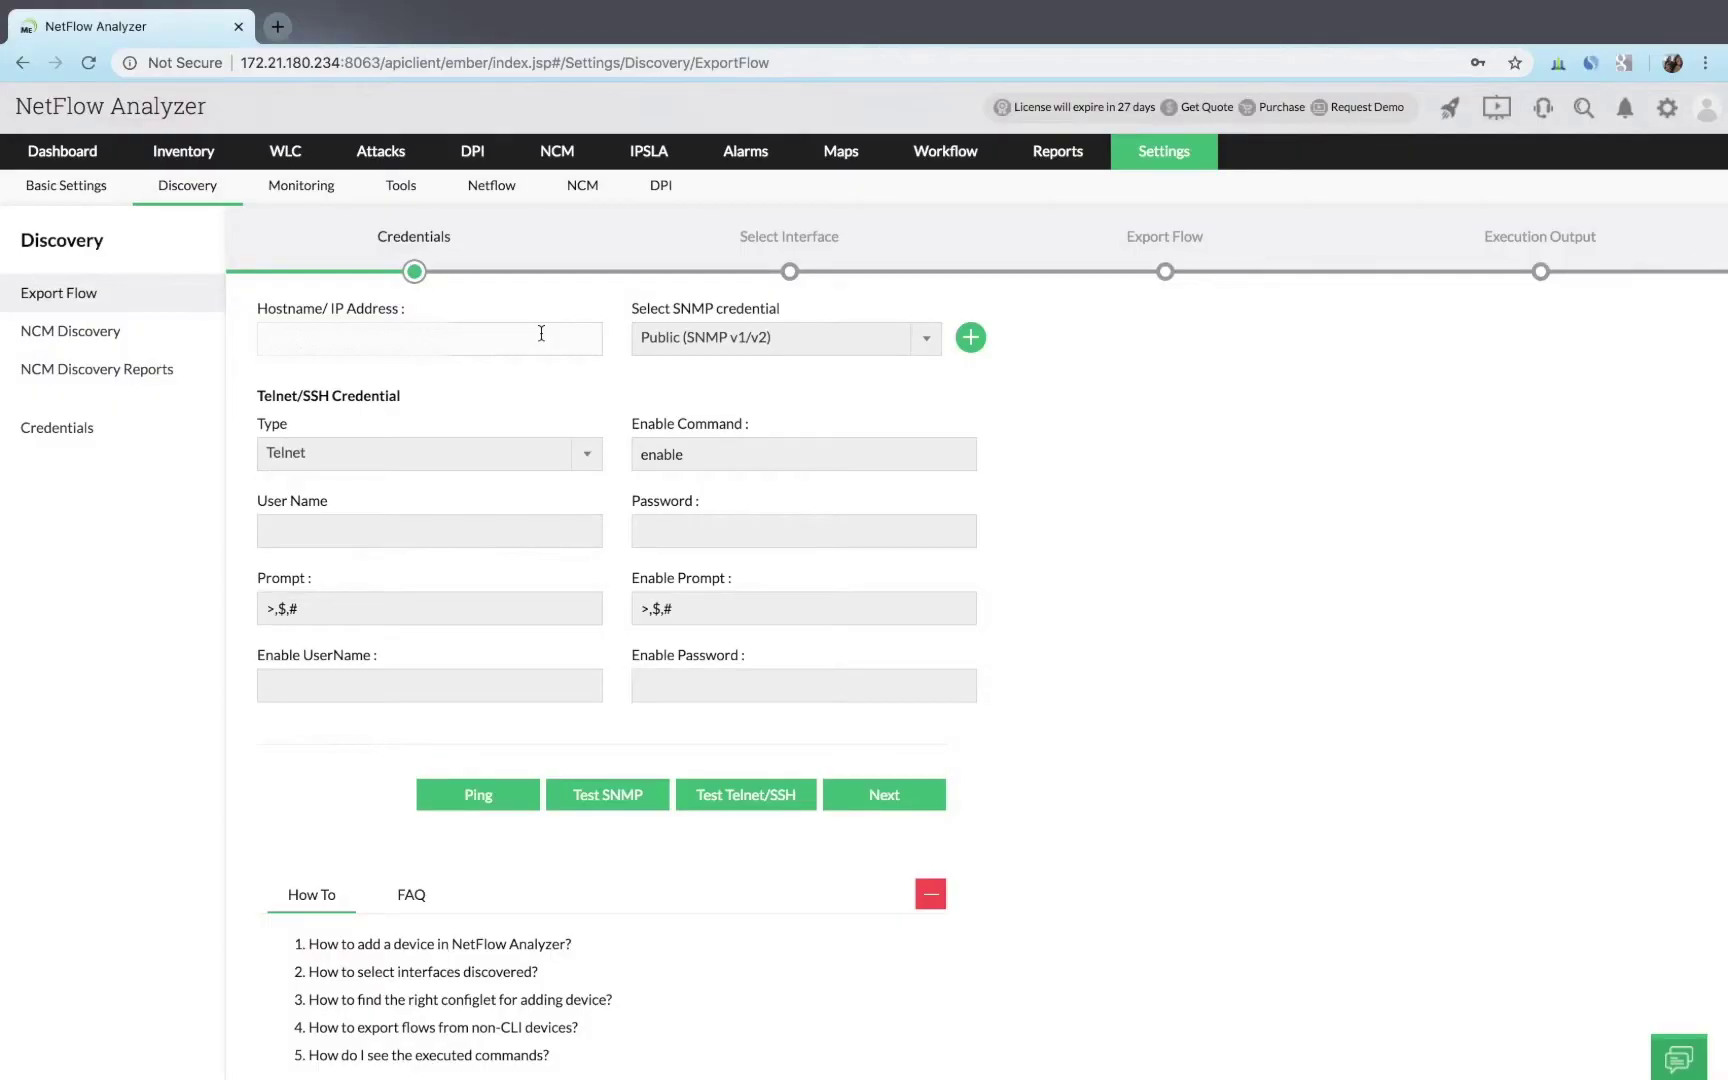
# Paste the router's IP address as hostname and keep Public (SNMP v1/v2) as SNMP credential
pyautogui.click(541, 333)
pyautogui.press('super+v')
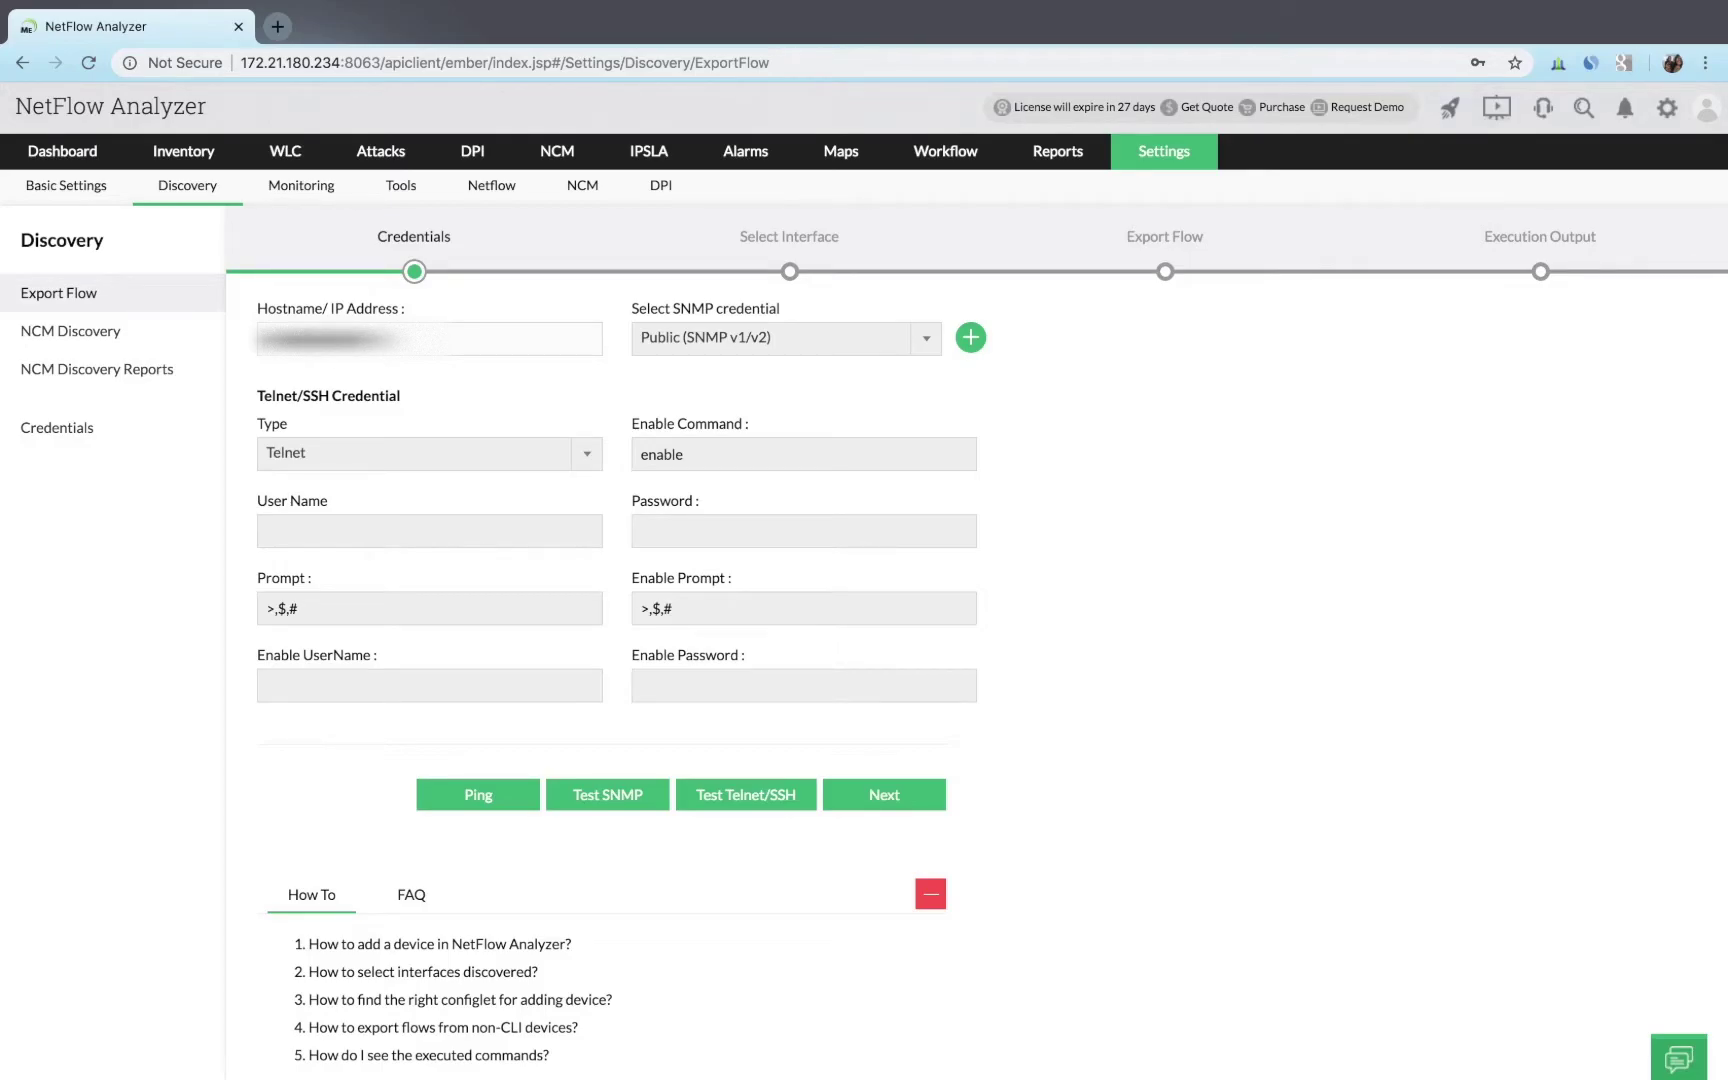
pyautogui.click(970, 339)
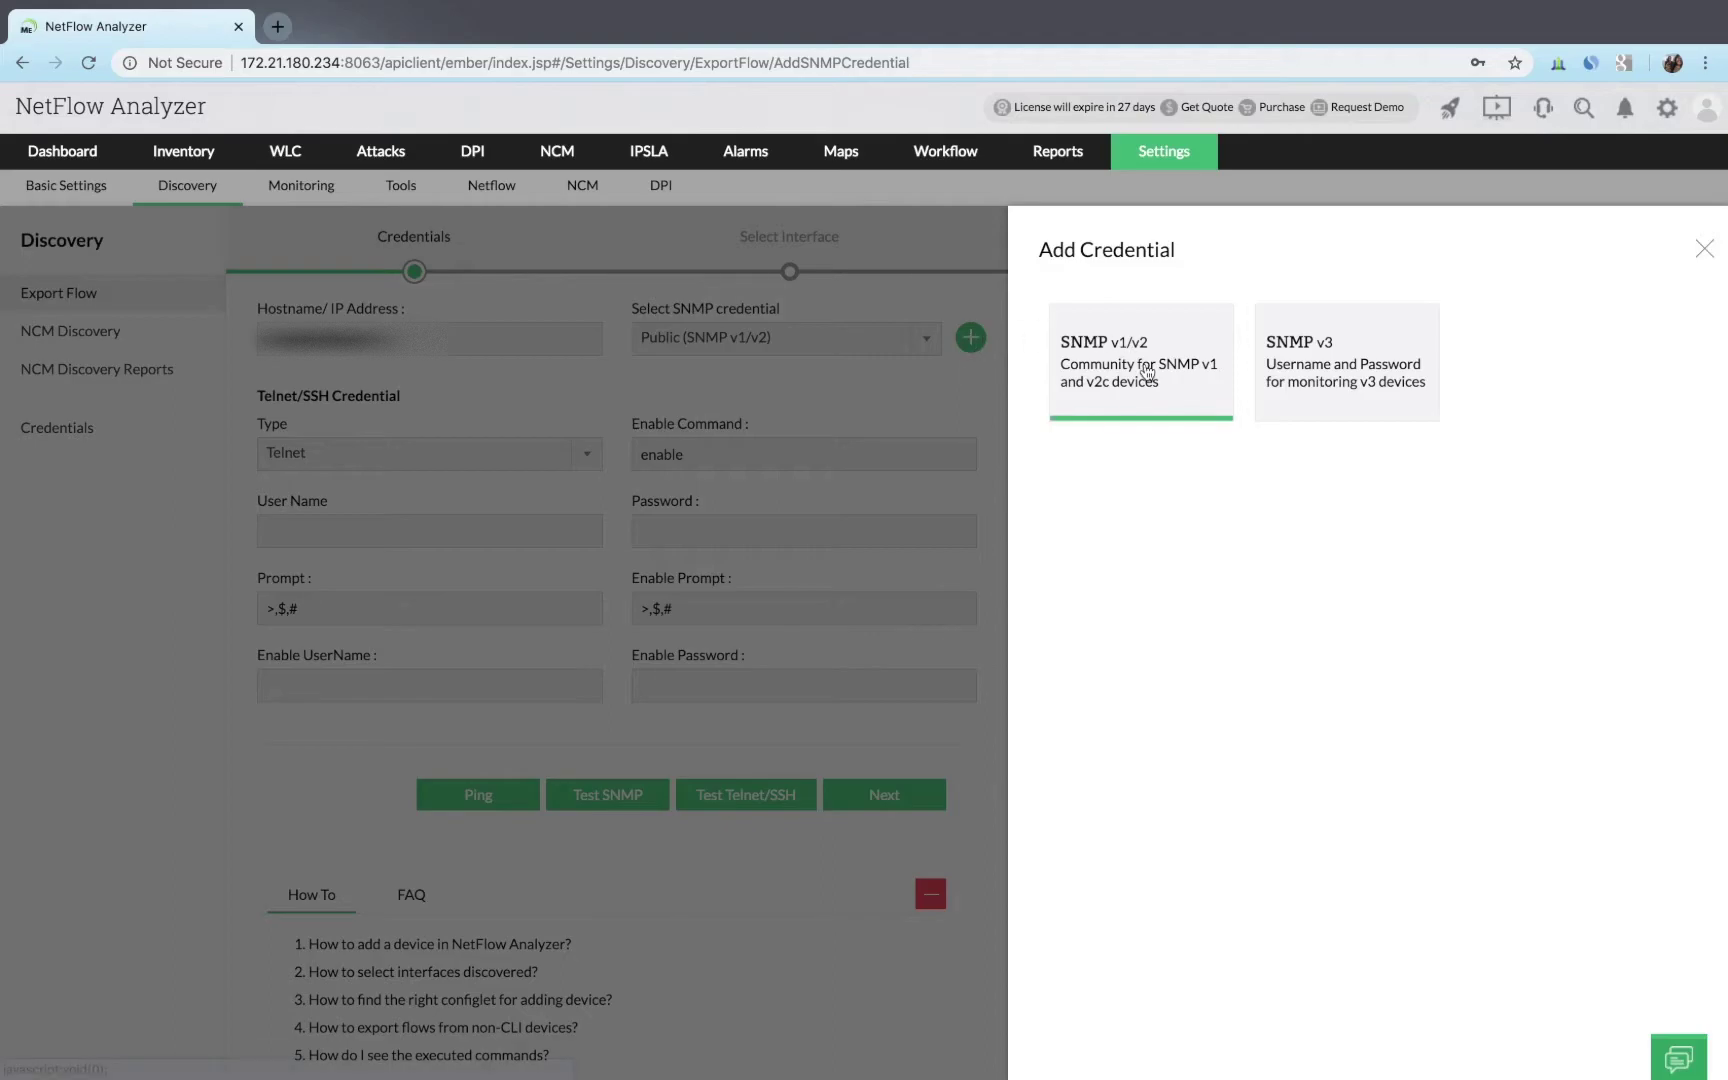
pyautogui.click(1701, 255)
pyautogui.click(932, 343)
pyautogui.click(866, 373)
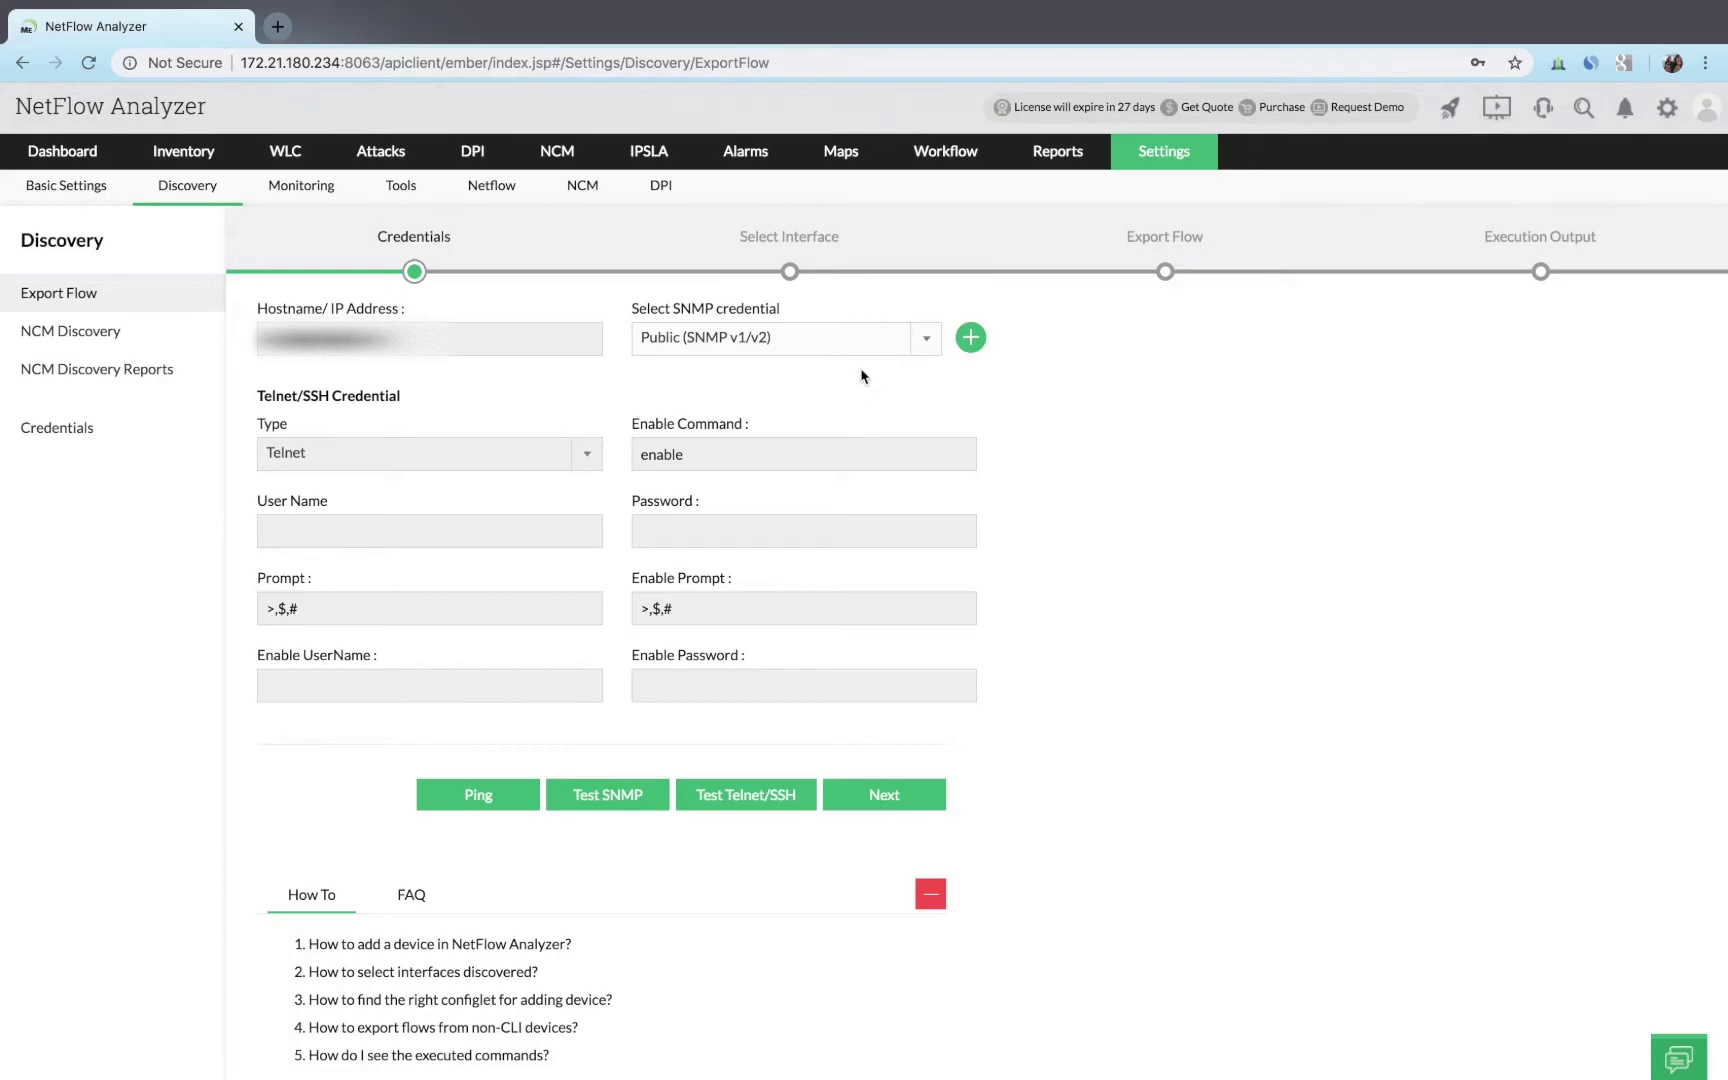
# Set the connection type to SSH with login user name 'nfa' and its password
pyautogui.click(579, 462)
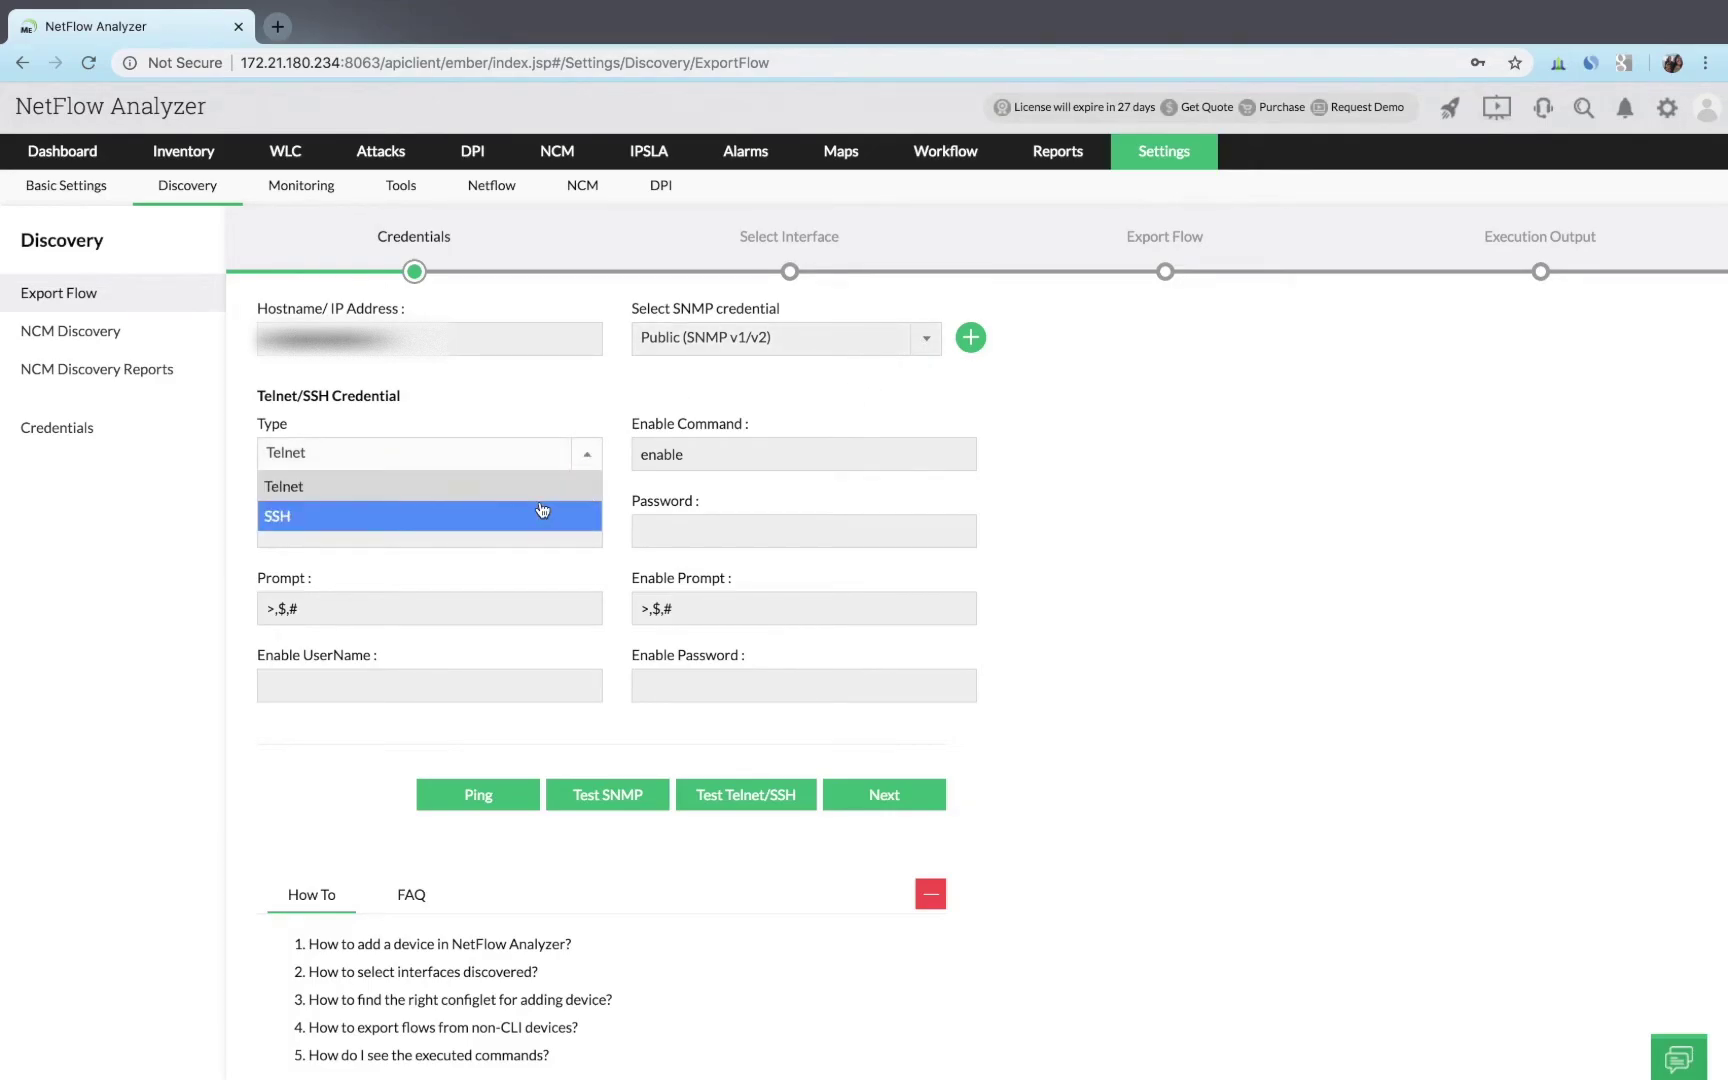
pyautogui.click(542, 512)
pyautogui.click(537, 528)
pyautogui.write('nfa')
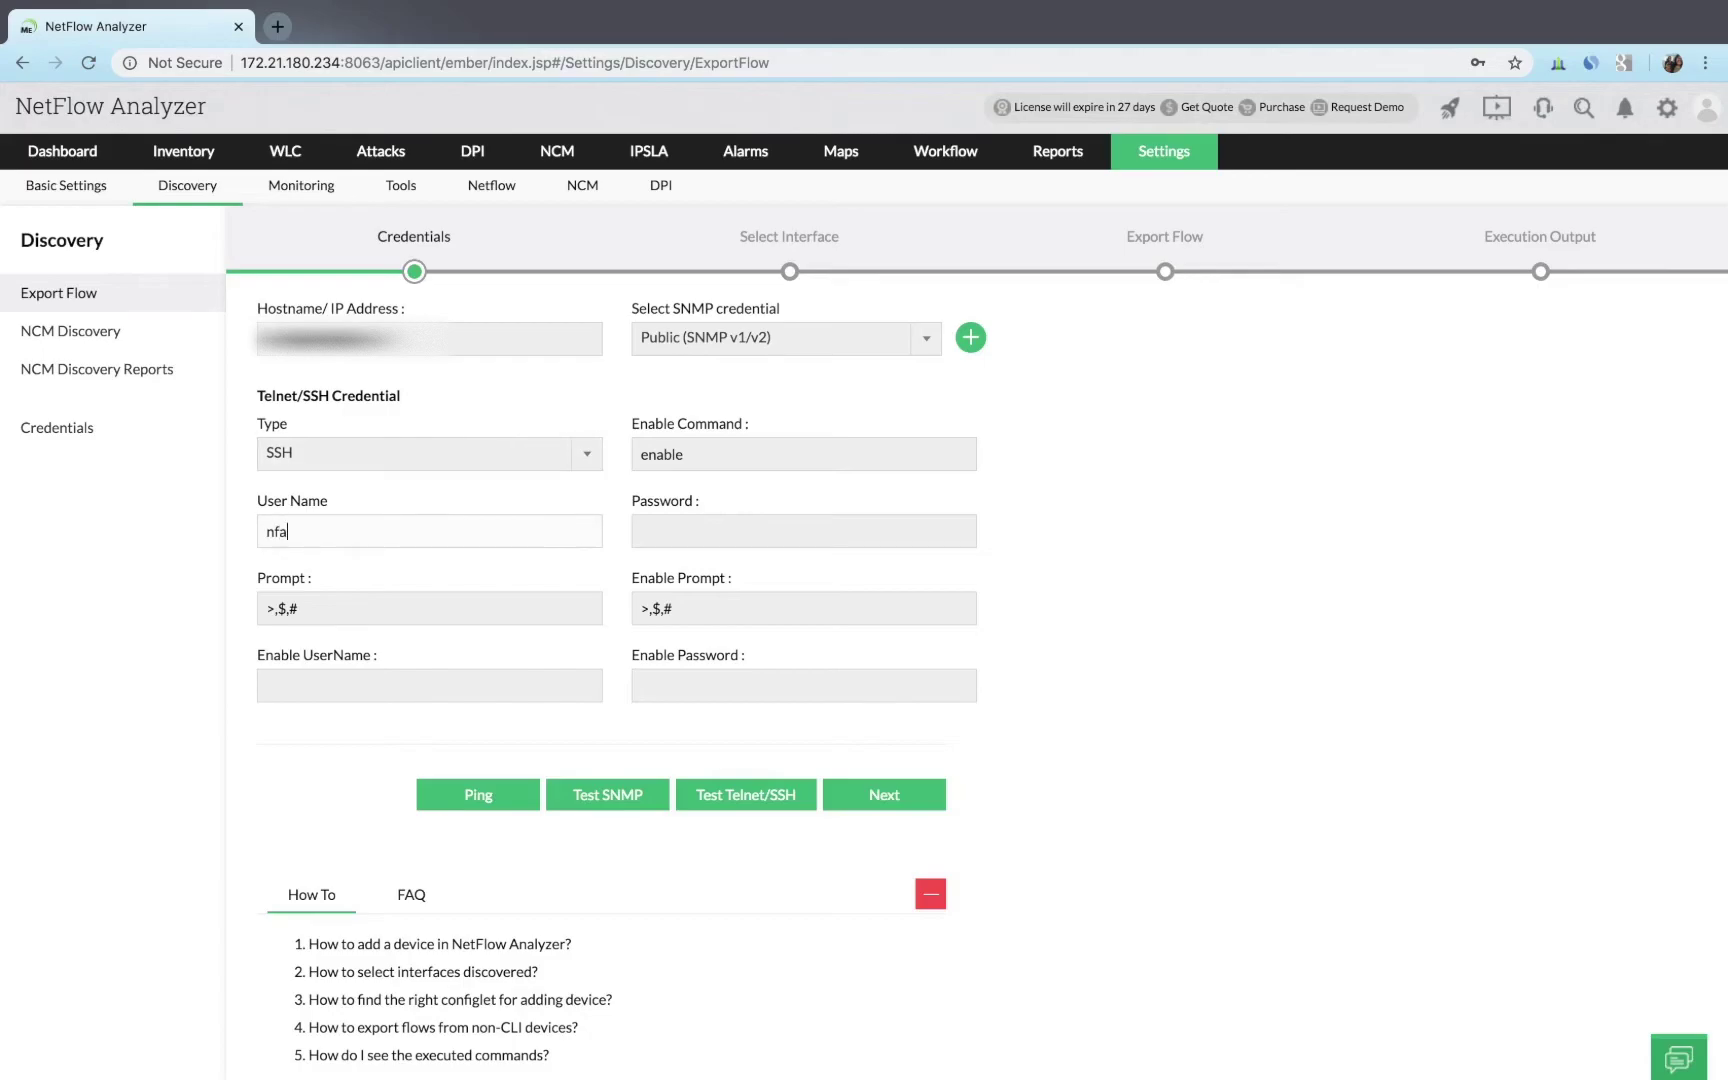
pyautogui.click(707, 530)
pyautogui.write('••••')
# Enter enable user name 'nfa' and the enable password
pyautogui.click(472, 690)
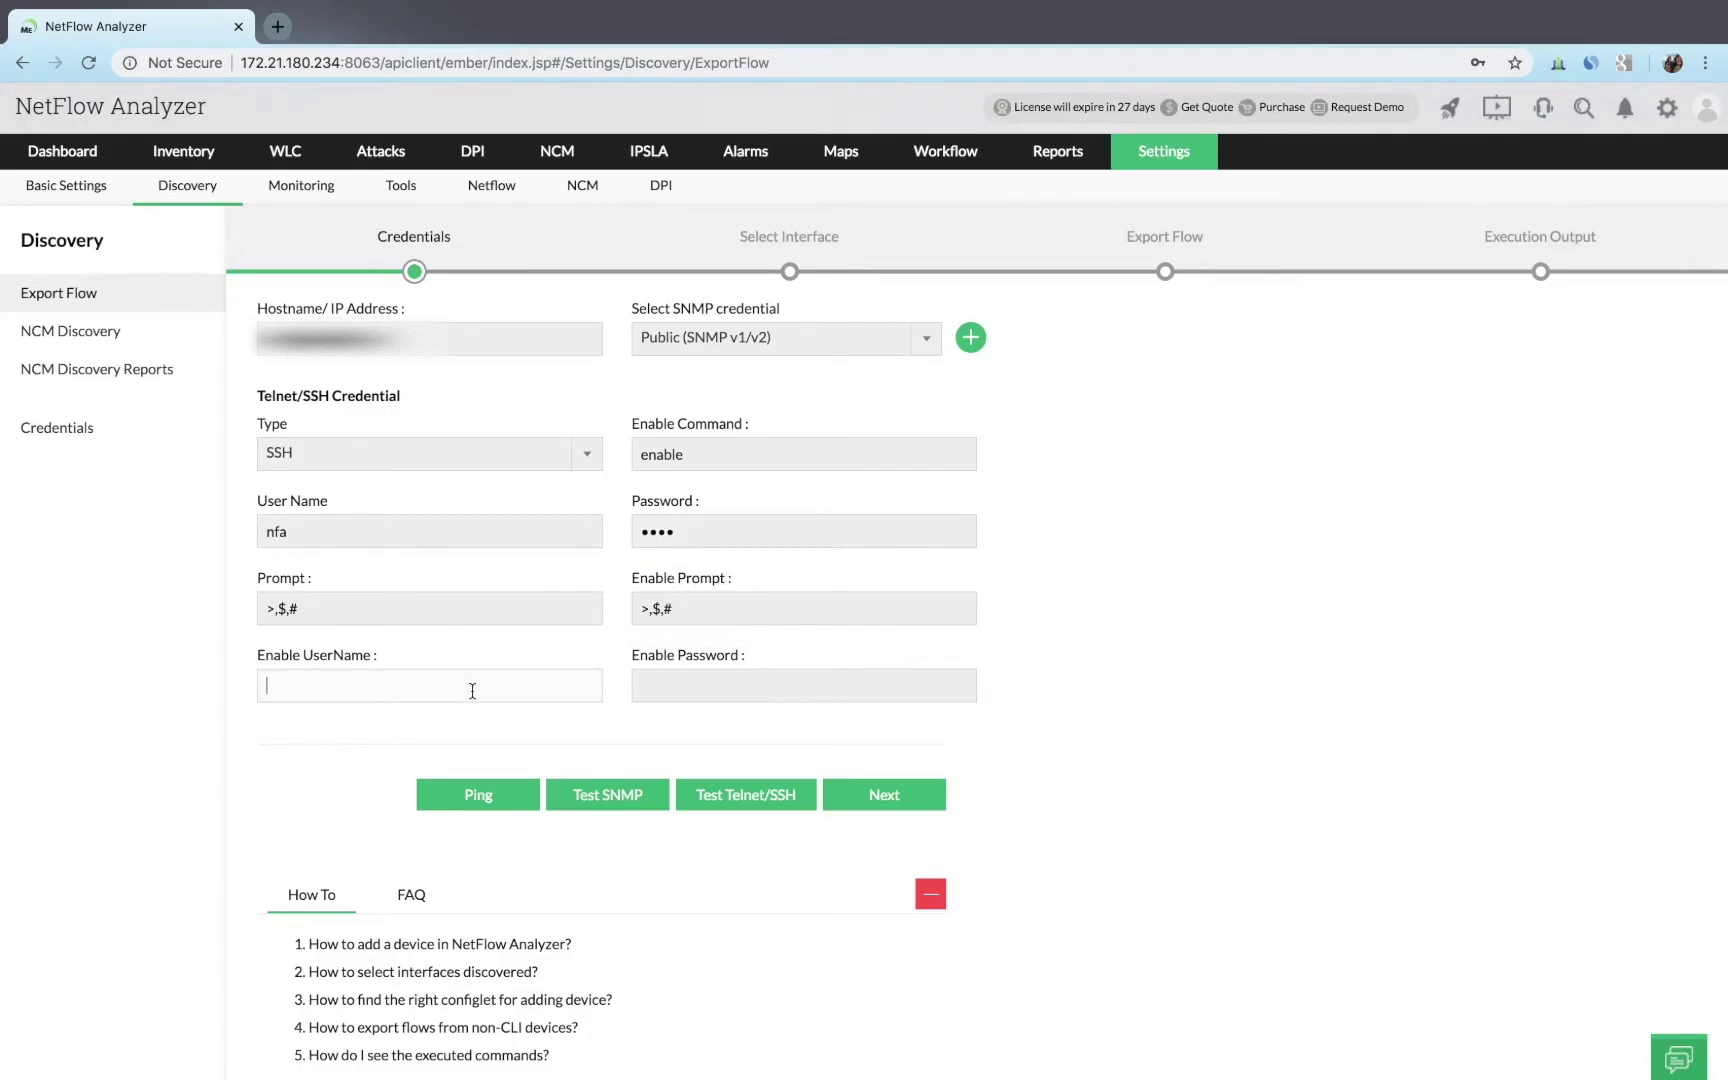
pyautogui.write('nfa')
pyautogui.click(731, 690)
pyautogui.write('•••••')
pyautogui.click(1078, 683)
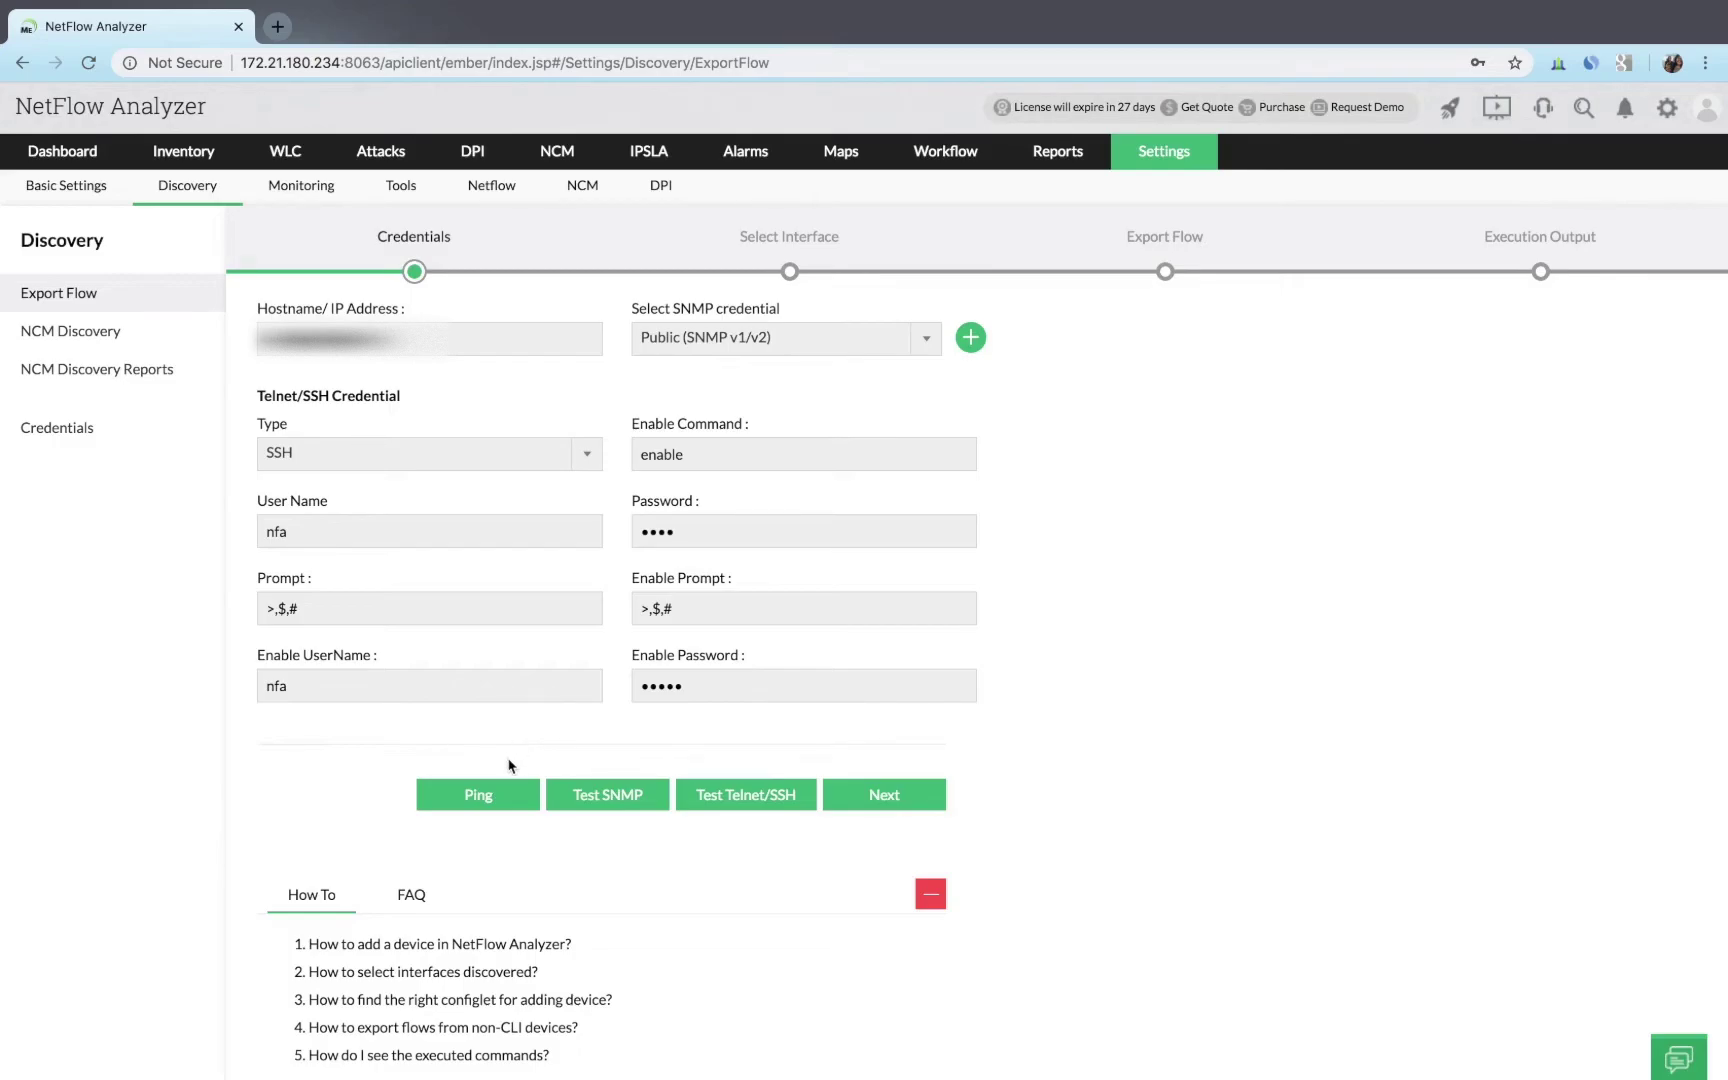
# Run the Ping, Test SNMP and Test Telnet/SSH checks against the router
pyautogui.click(494, 798)
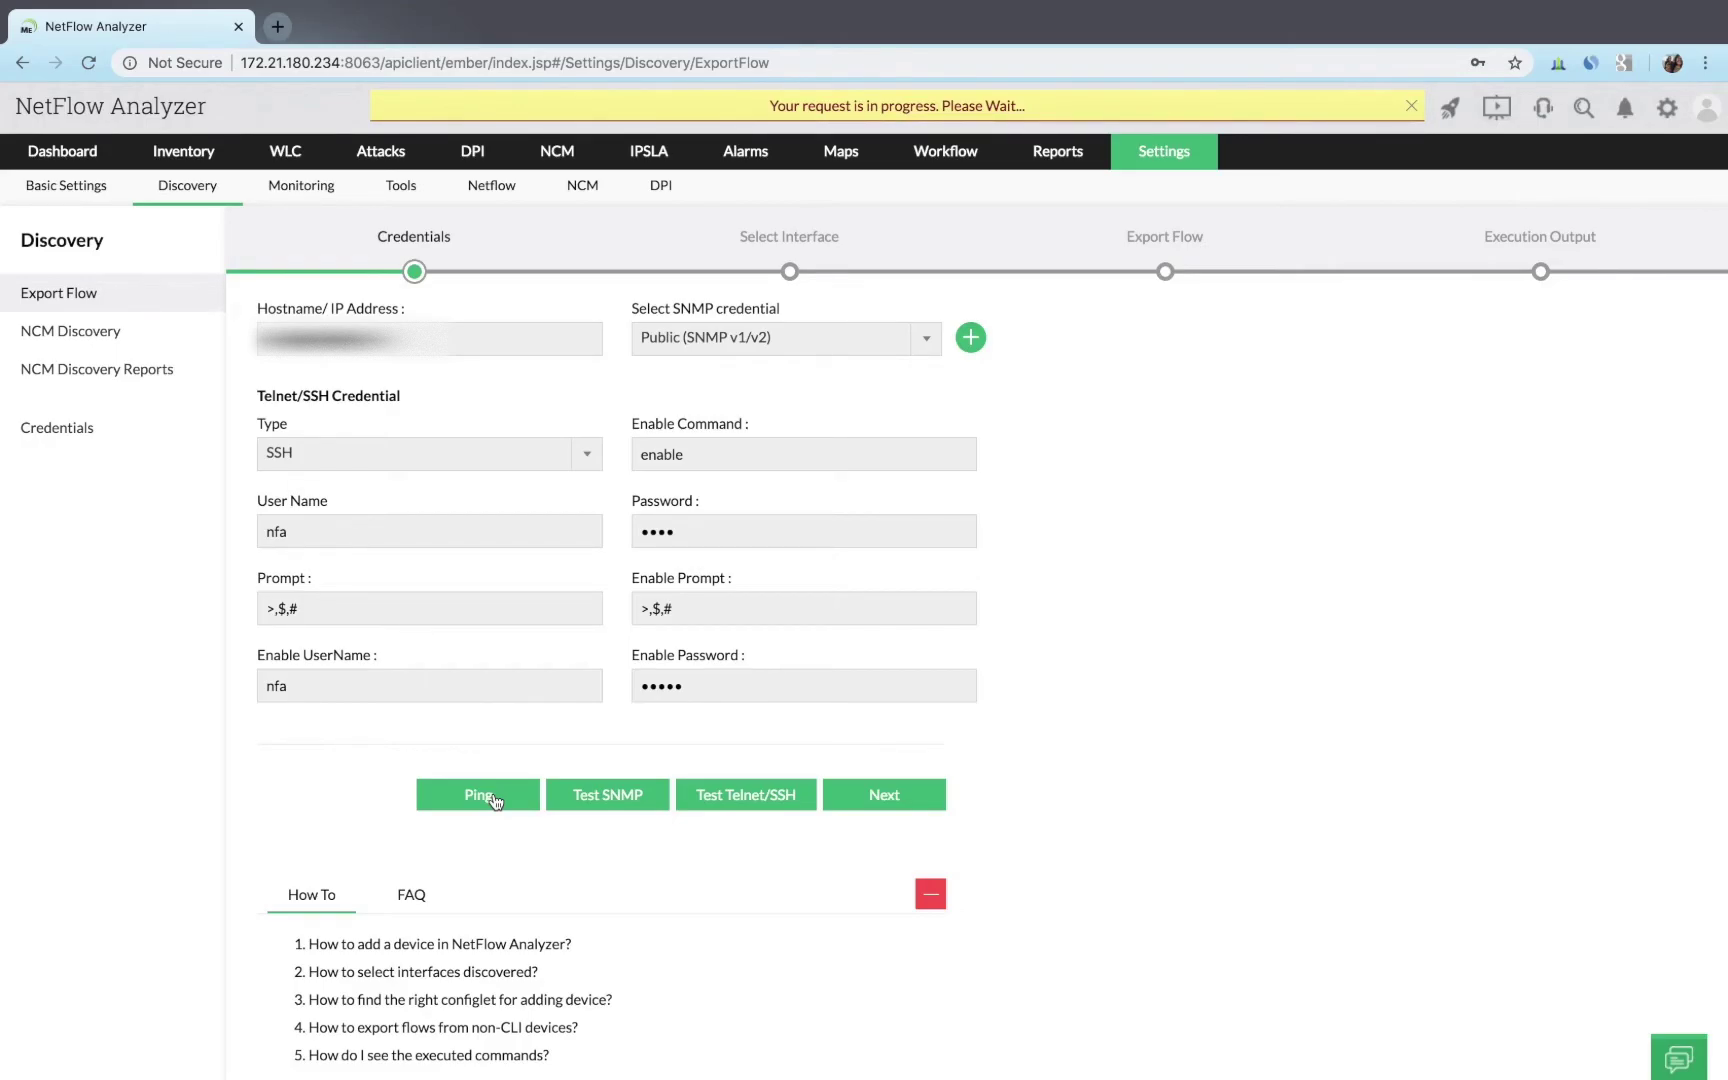
pyautogui.click(601, 800)
pyautogui.click(756, 794)
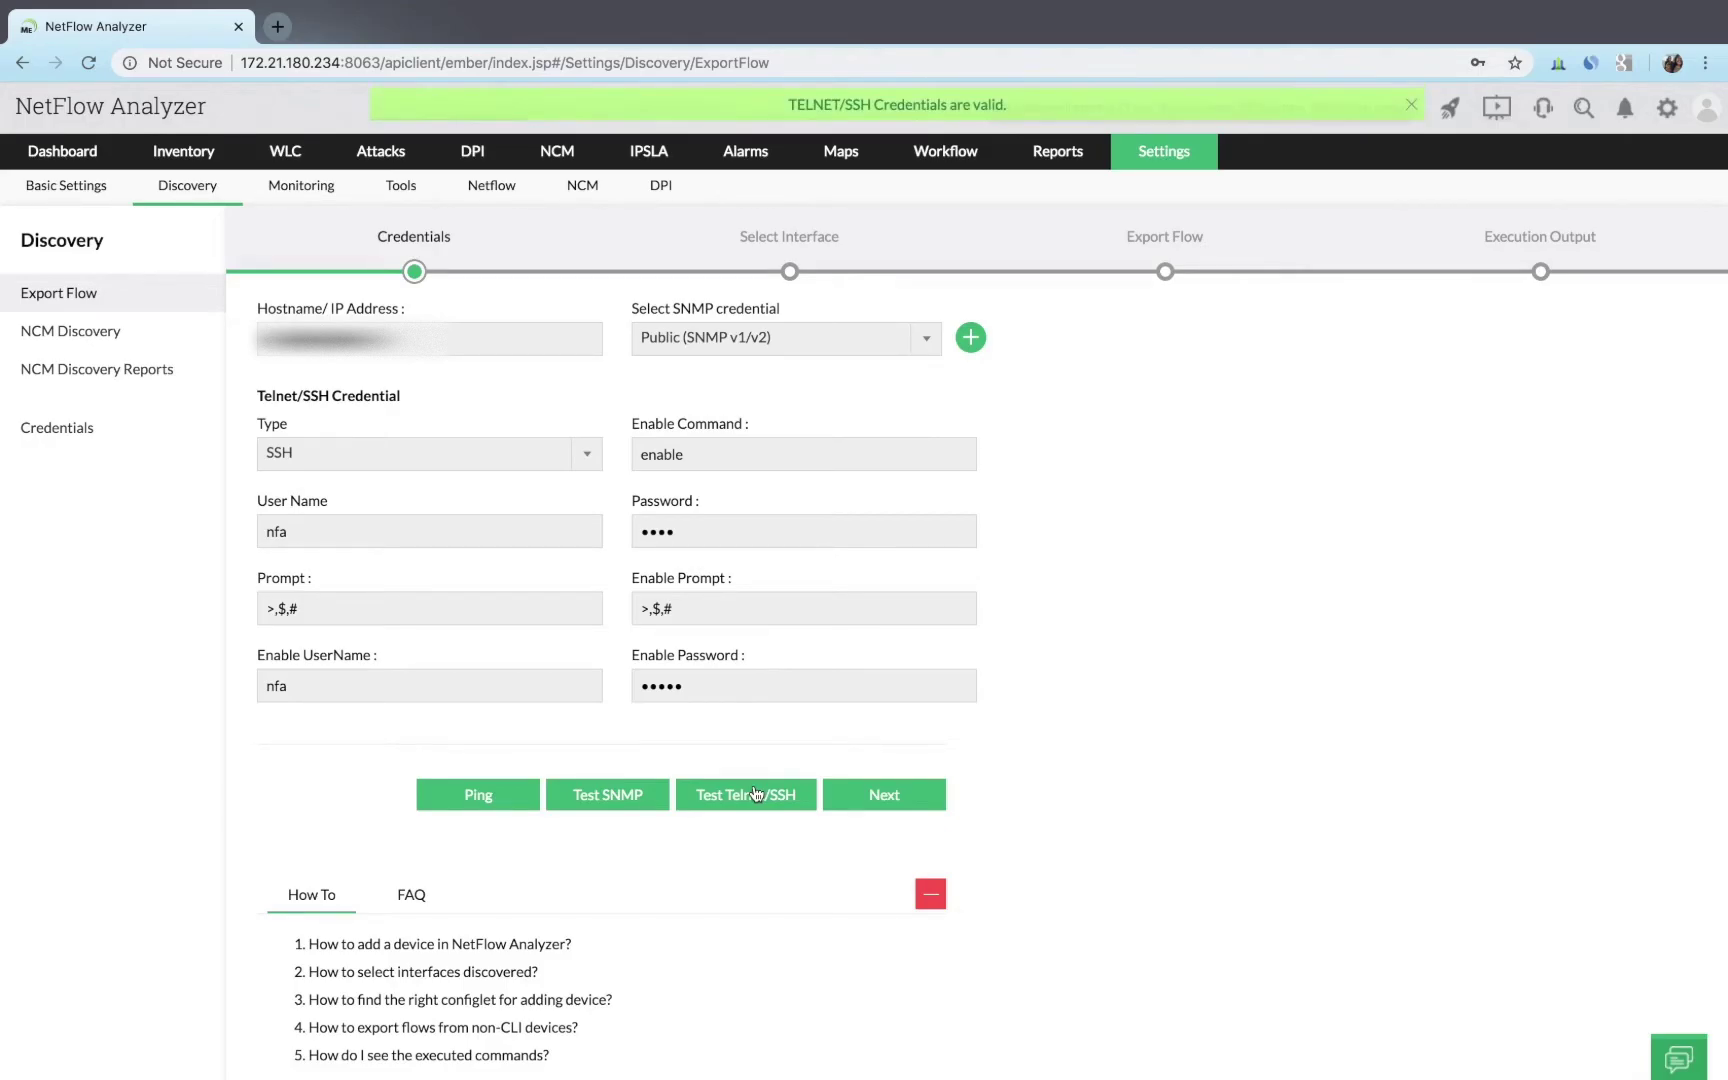
# Use GigabitEthernet0/0 as loopback and export flows on GigabitEthernet0/0, 0/1 and 0/2
pyautogui.click(906, 790)
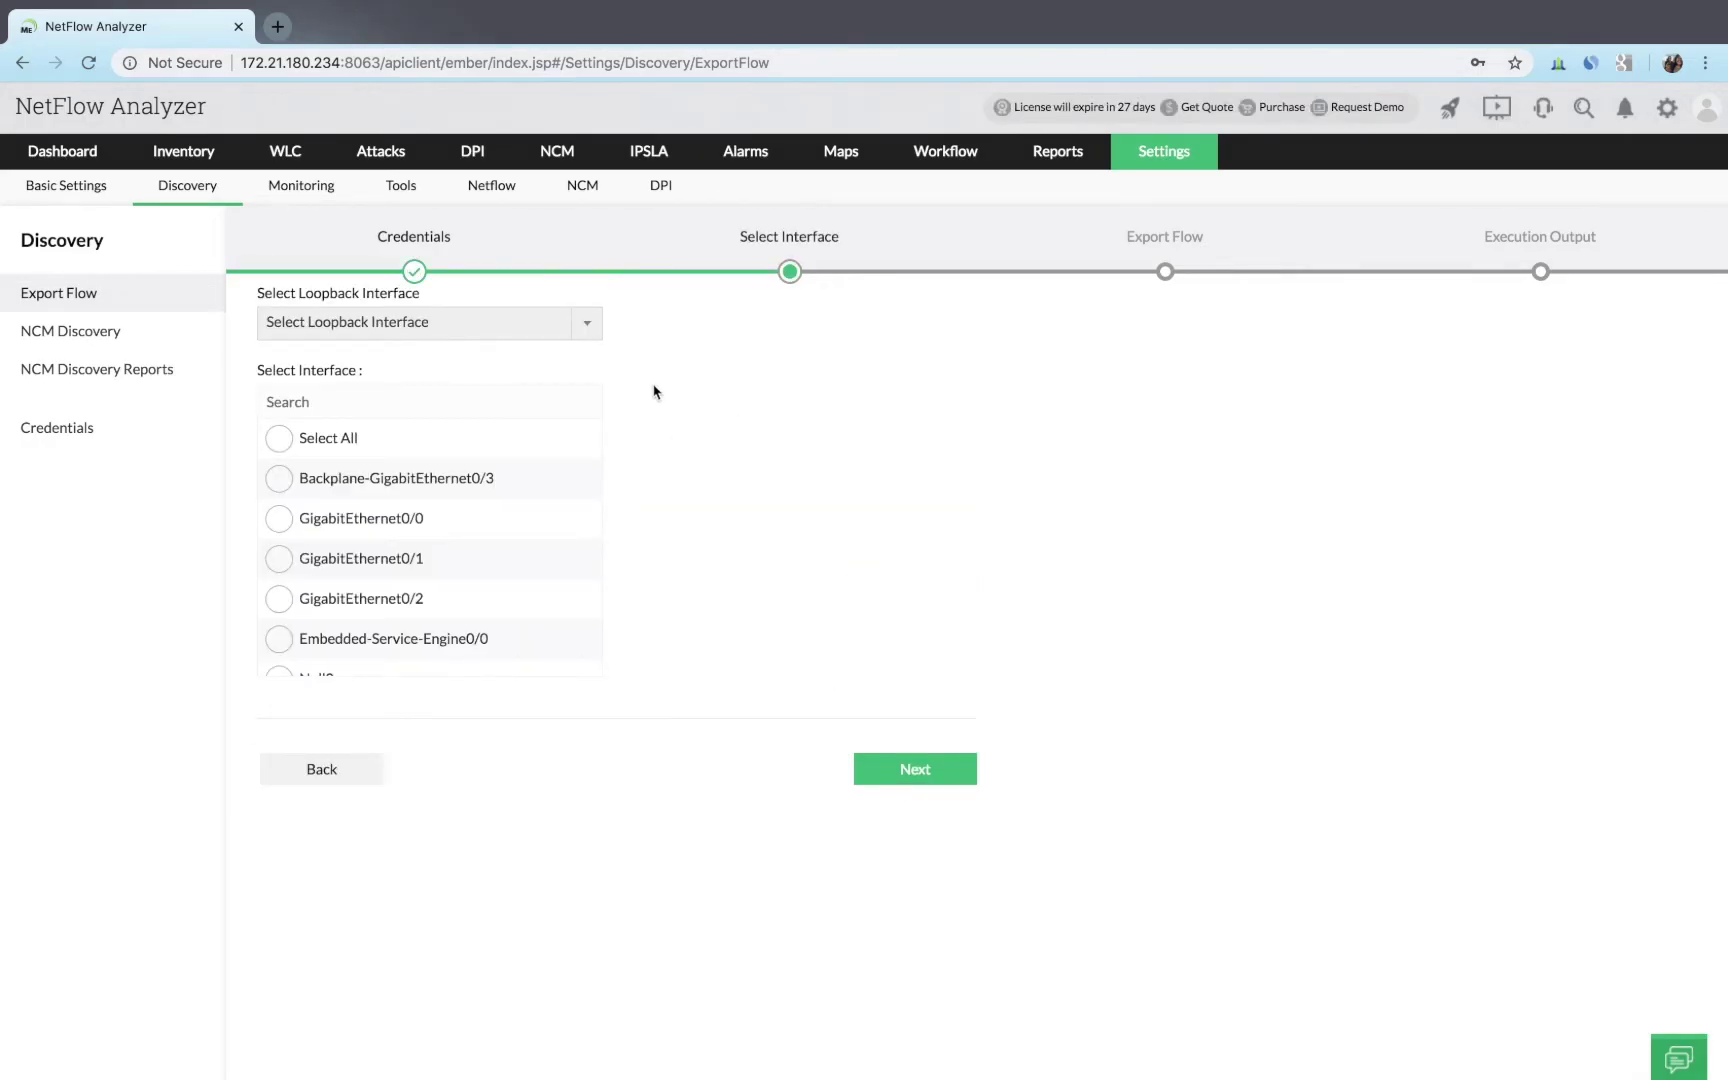
pyautogui.click(592, 330)
pyautogui.click(535, 410)
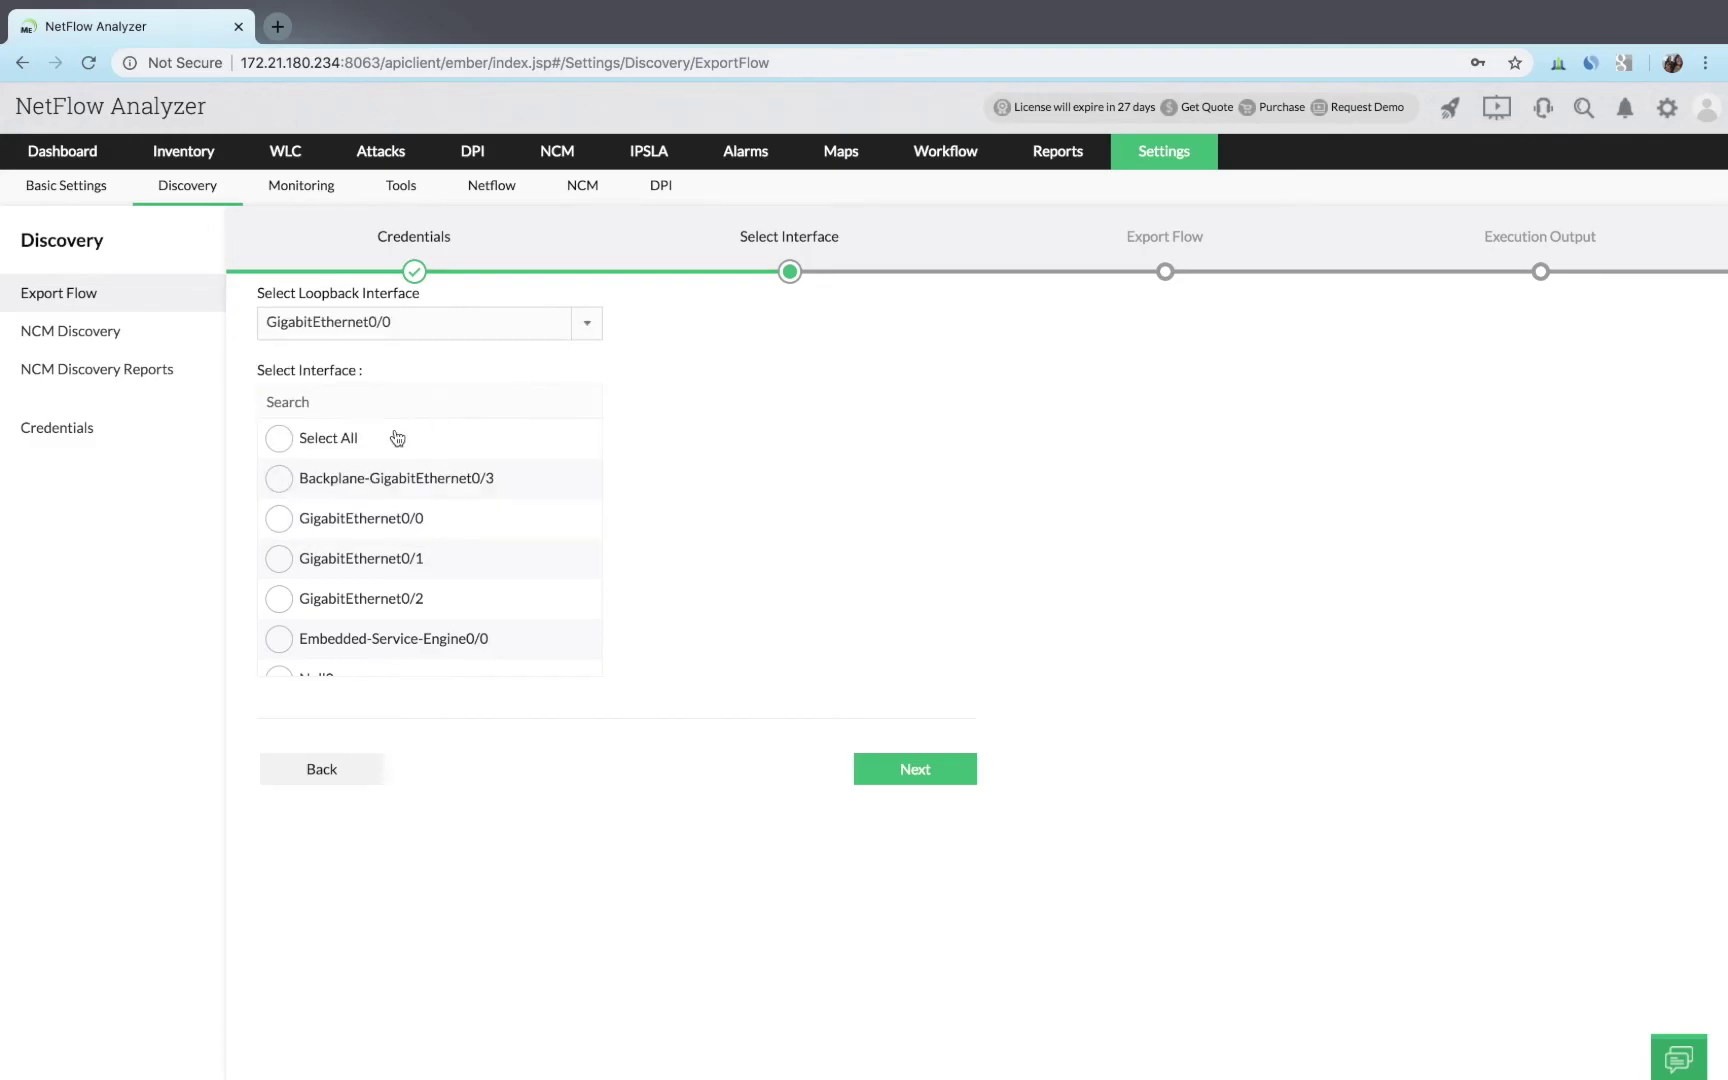
pyautogui.click(280, 520)
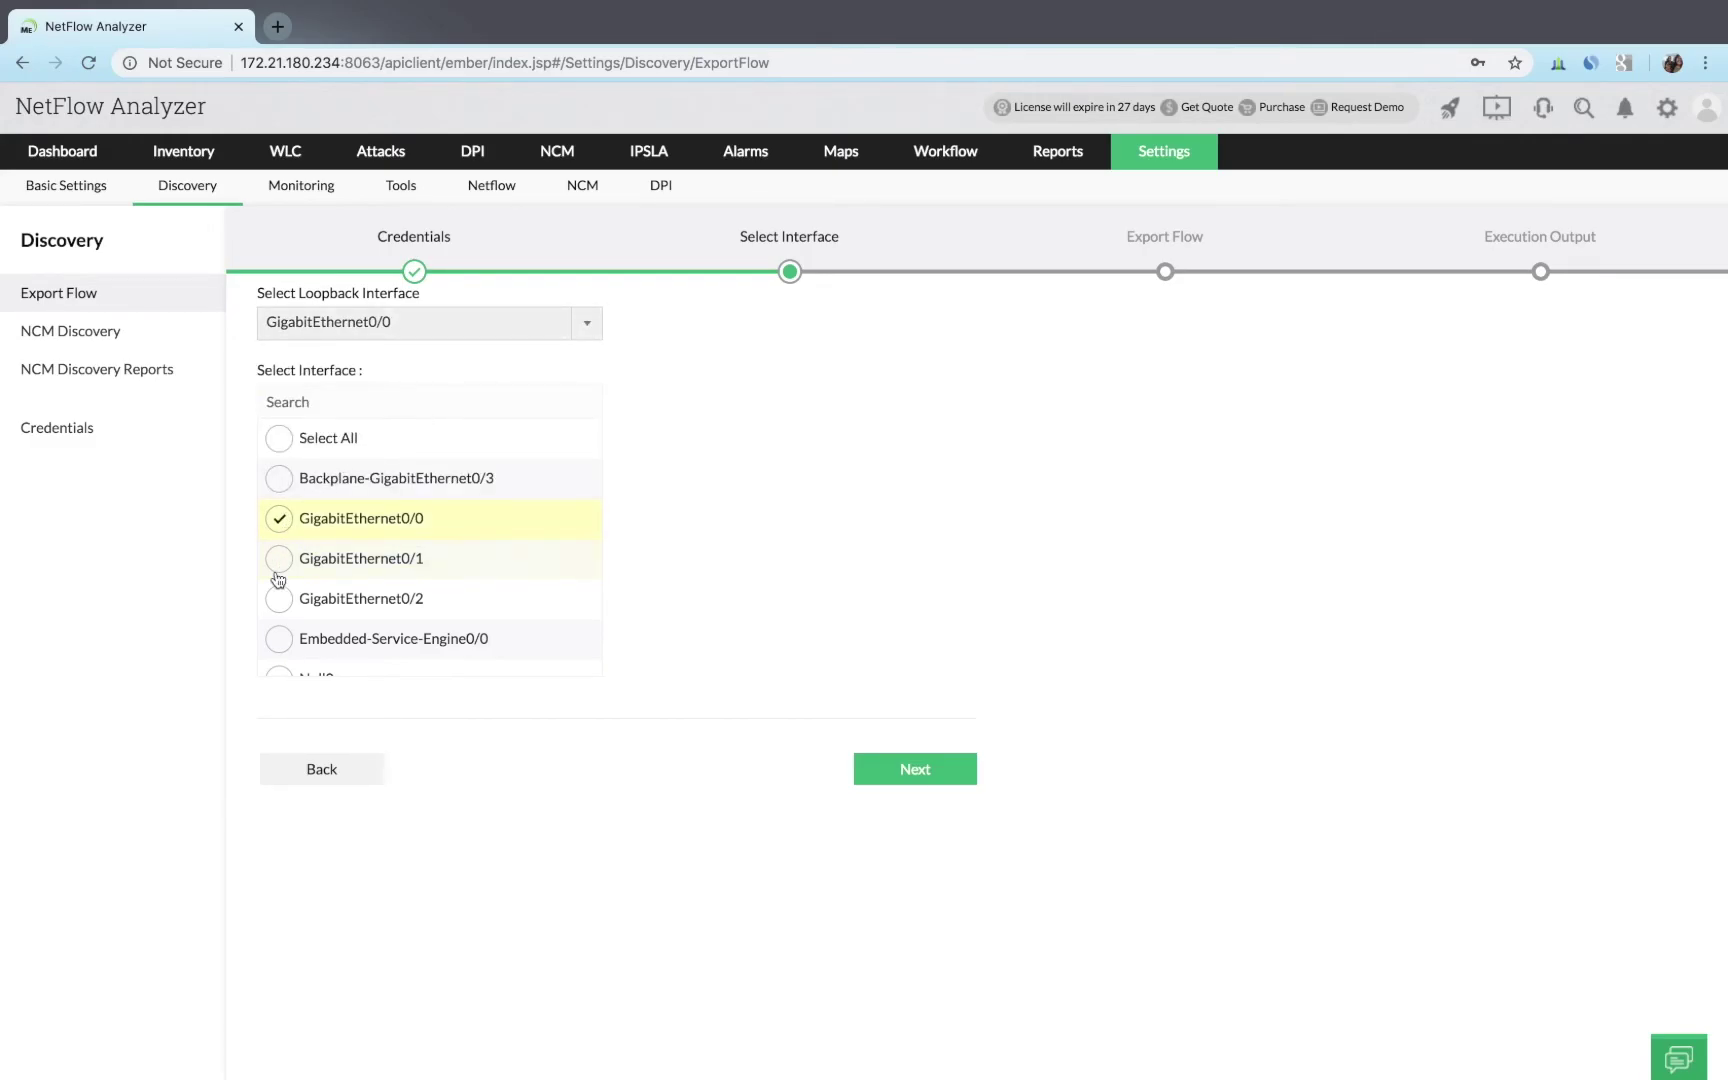
pyautogui.click(280, 563)
pyautogui.click(283, 601)
pyautogui.click(888, 766)
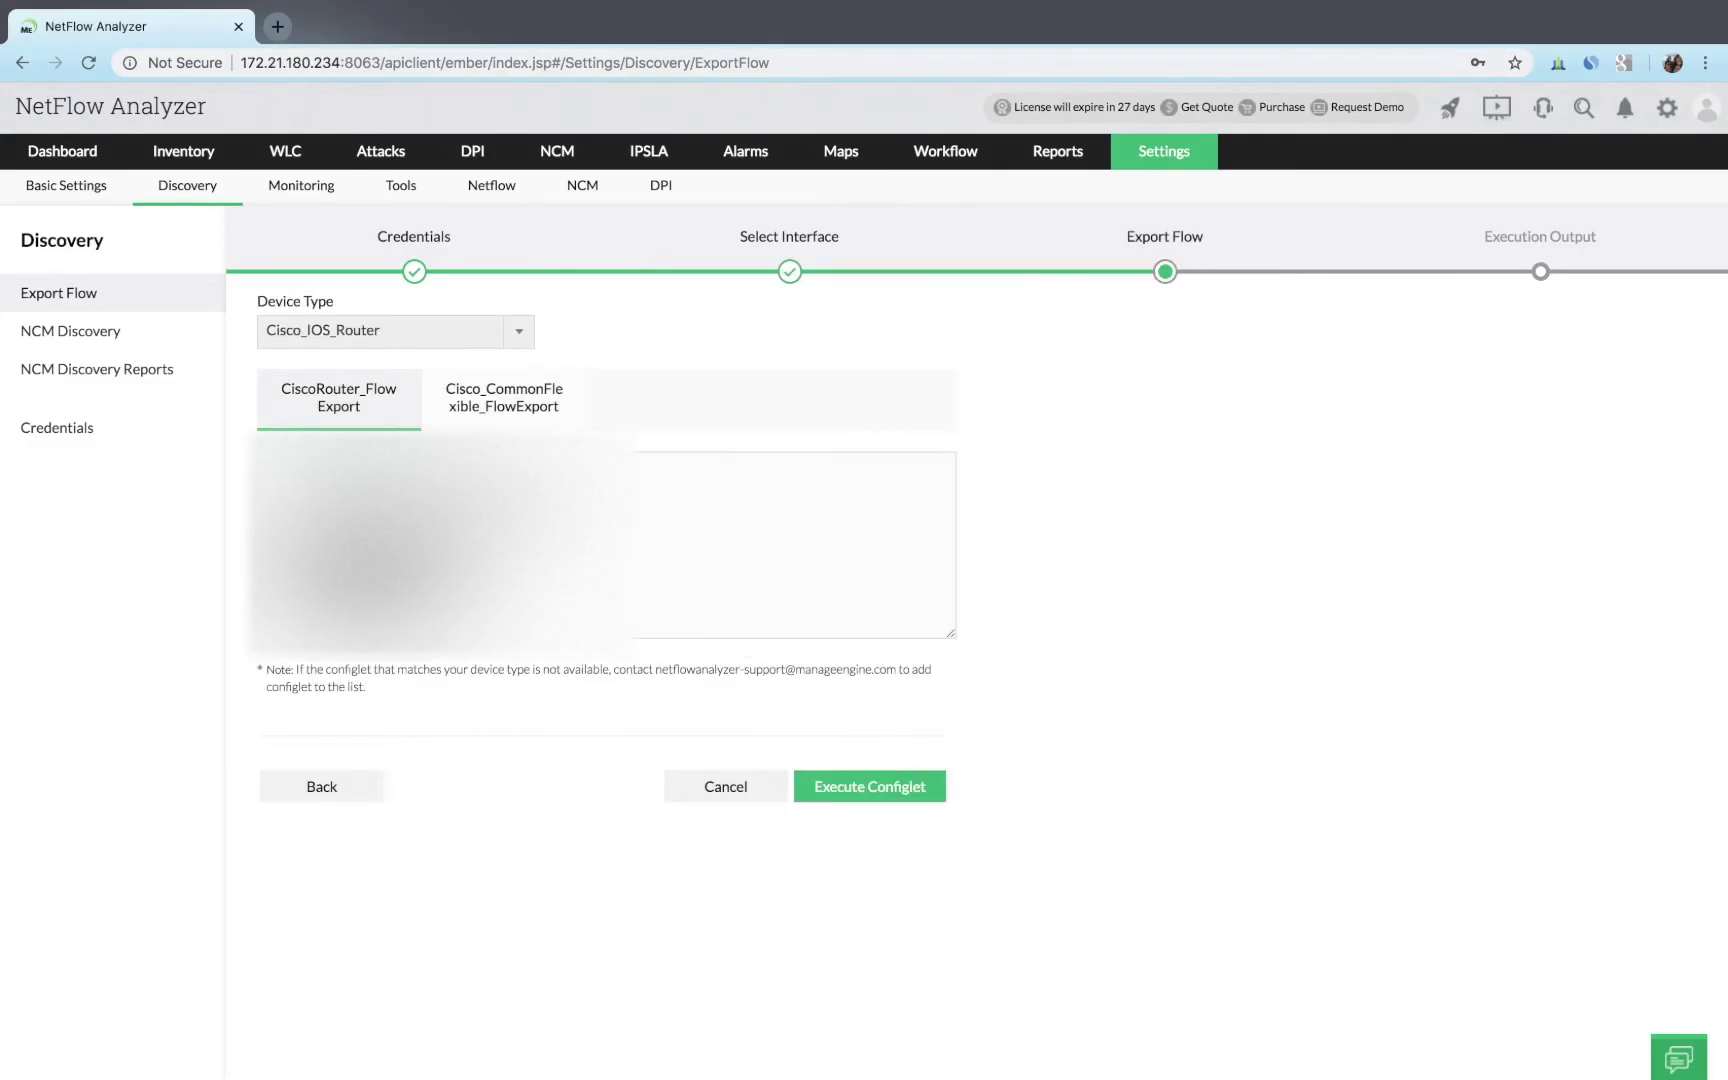
# Load the Cisco_CommonFlexible_FlowExport configlet and review its commands
pyautogui.click(538, 412)
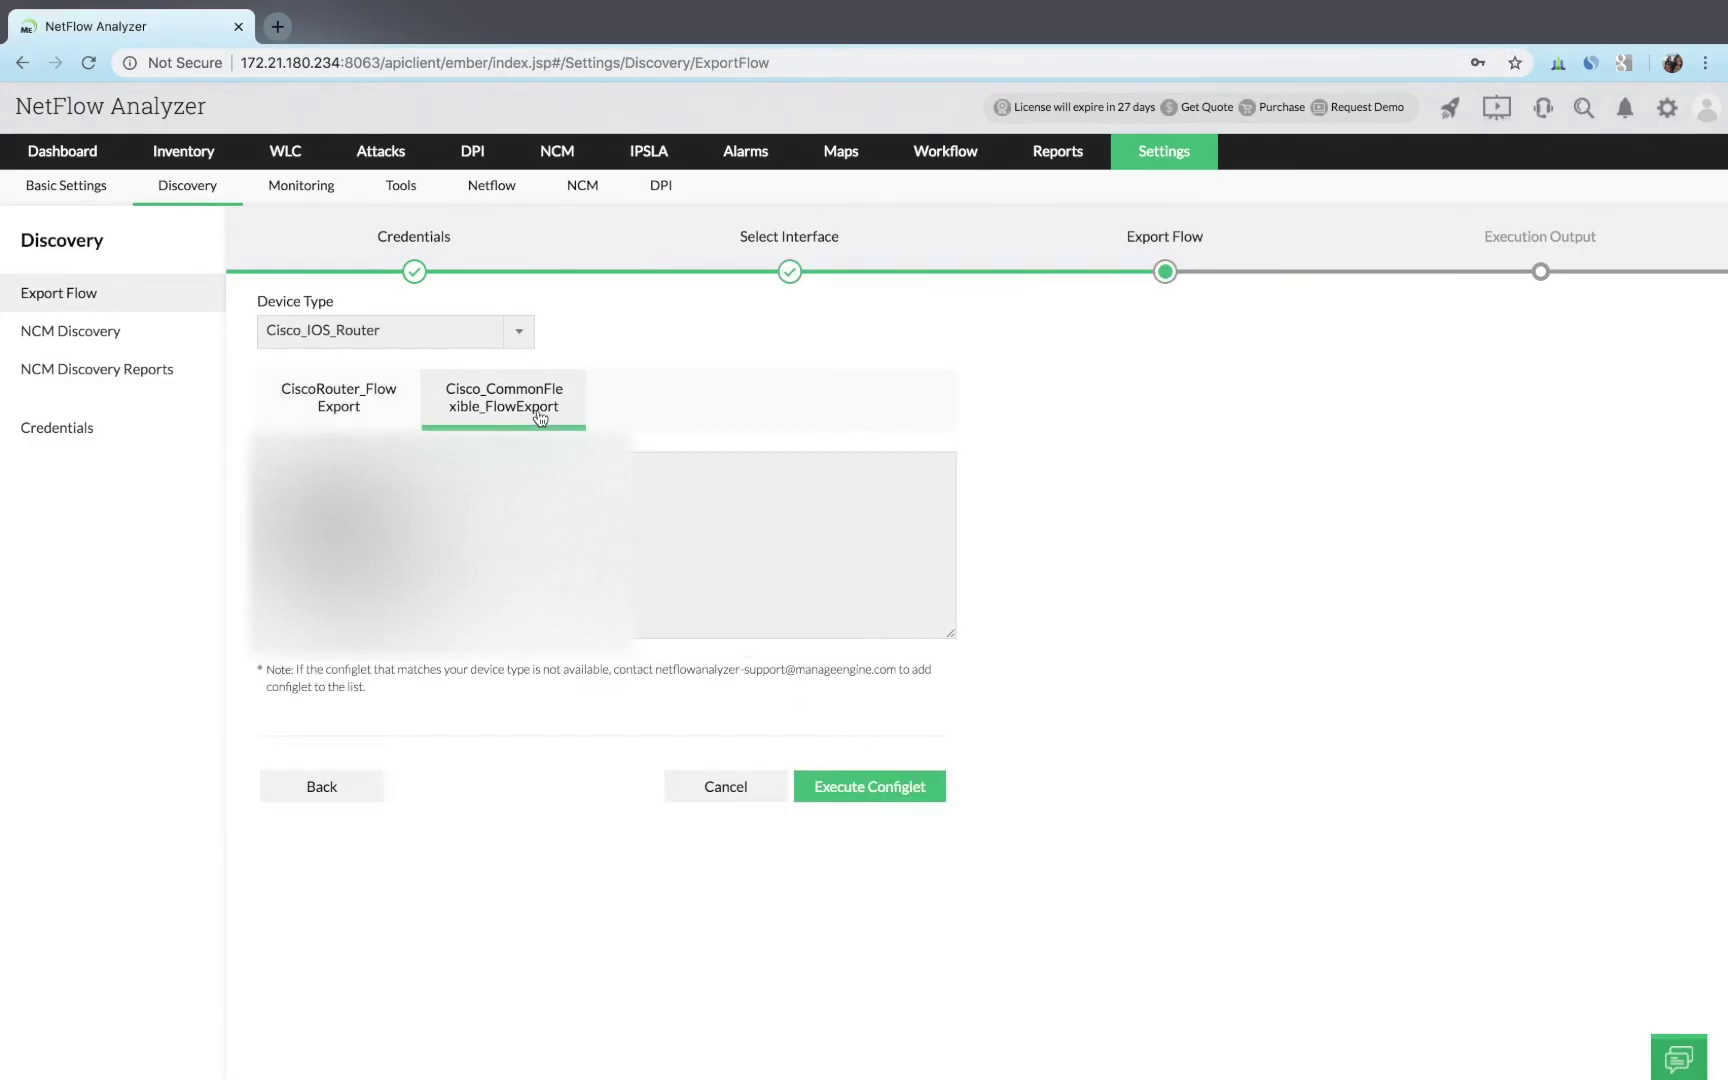
pyautogui.scroll(-5, 367, 595)
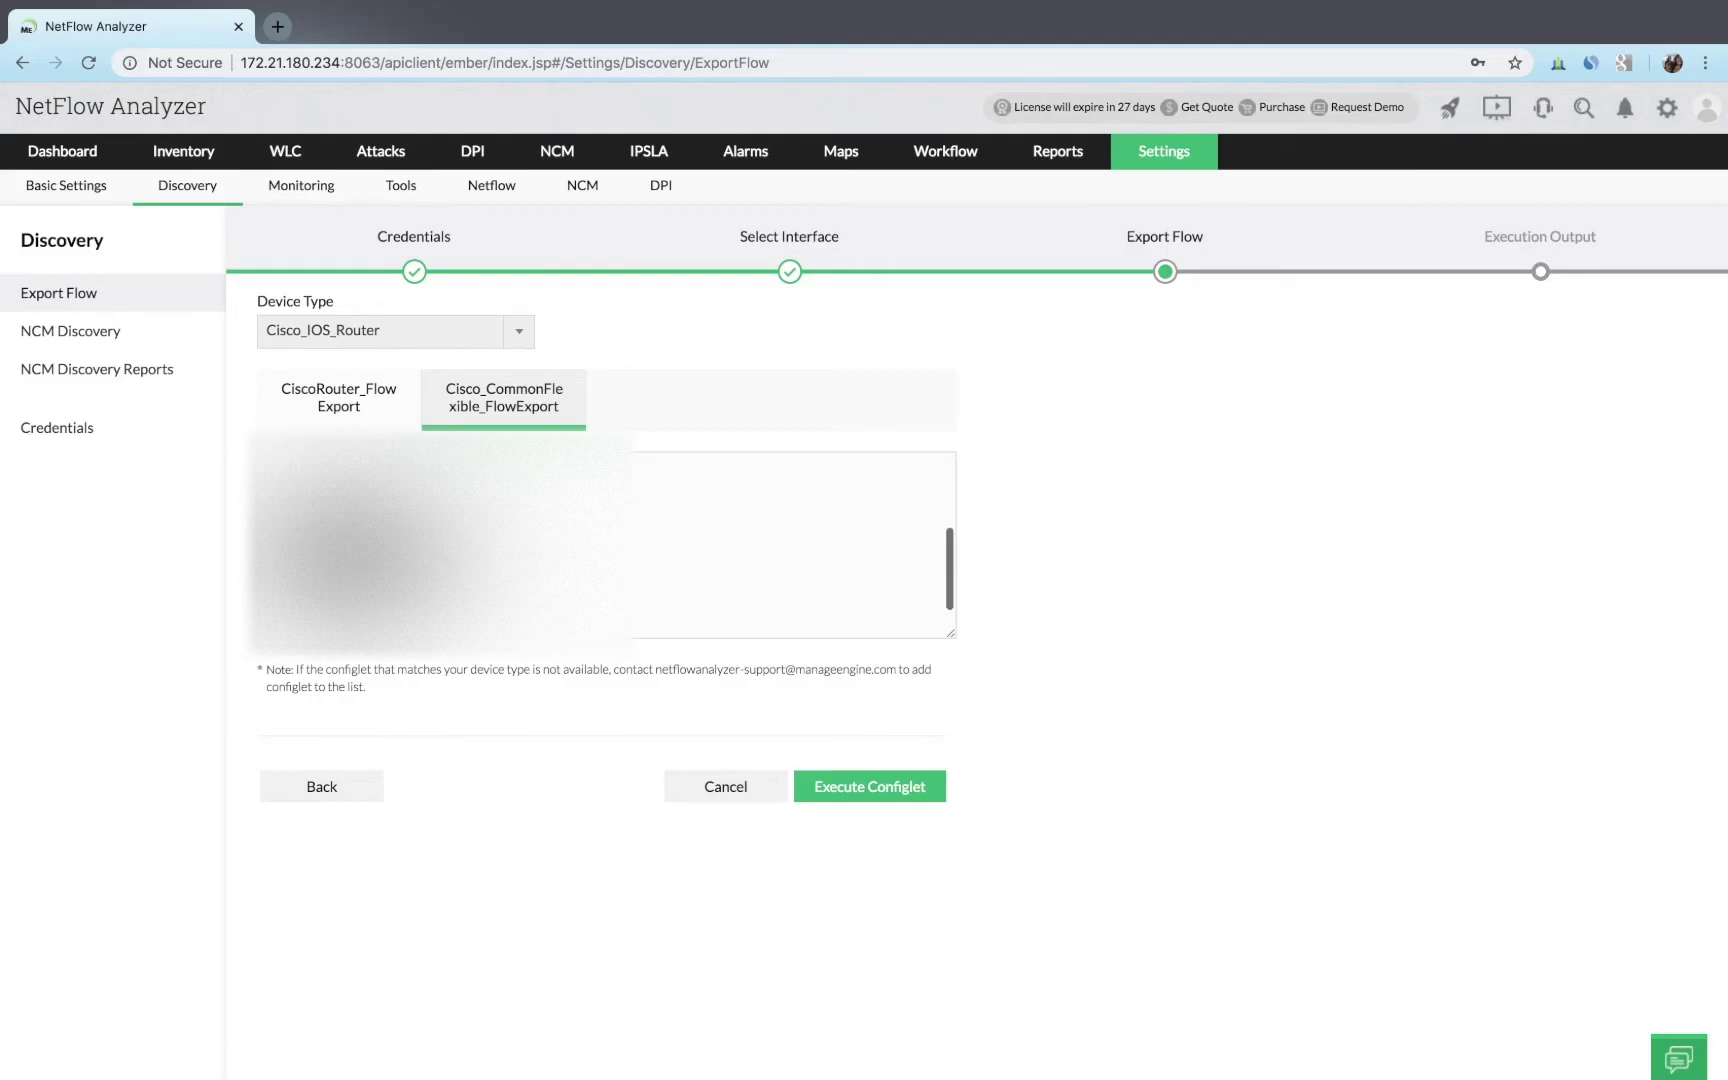
pyautogui.scroll(-1, 367, 595)
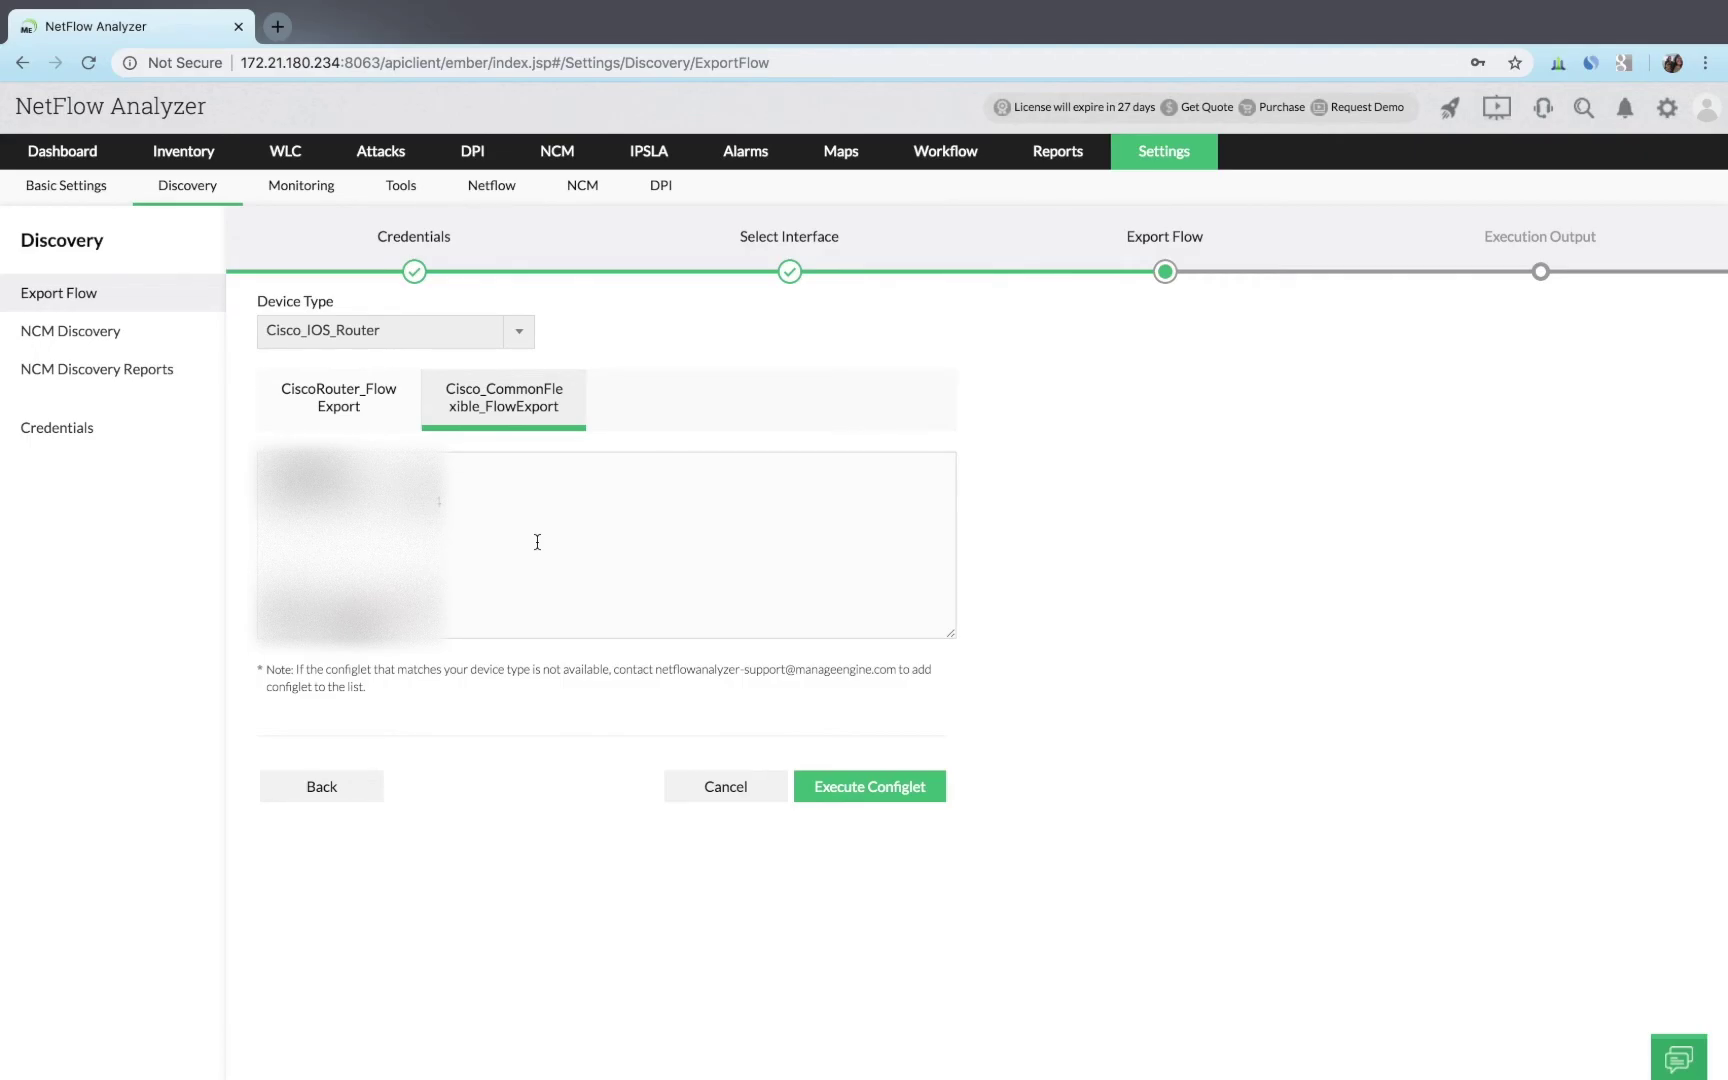
# Execute the configlet on the router and review the Execution Output responses
pyautogui.click(882, 799)
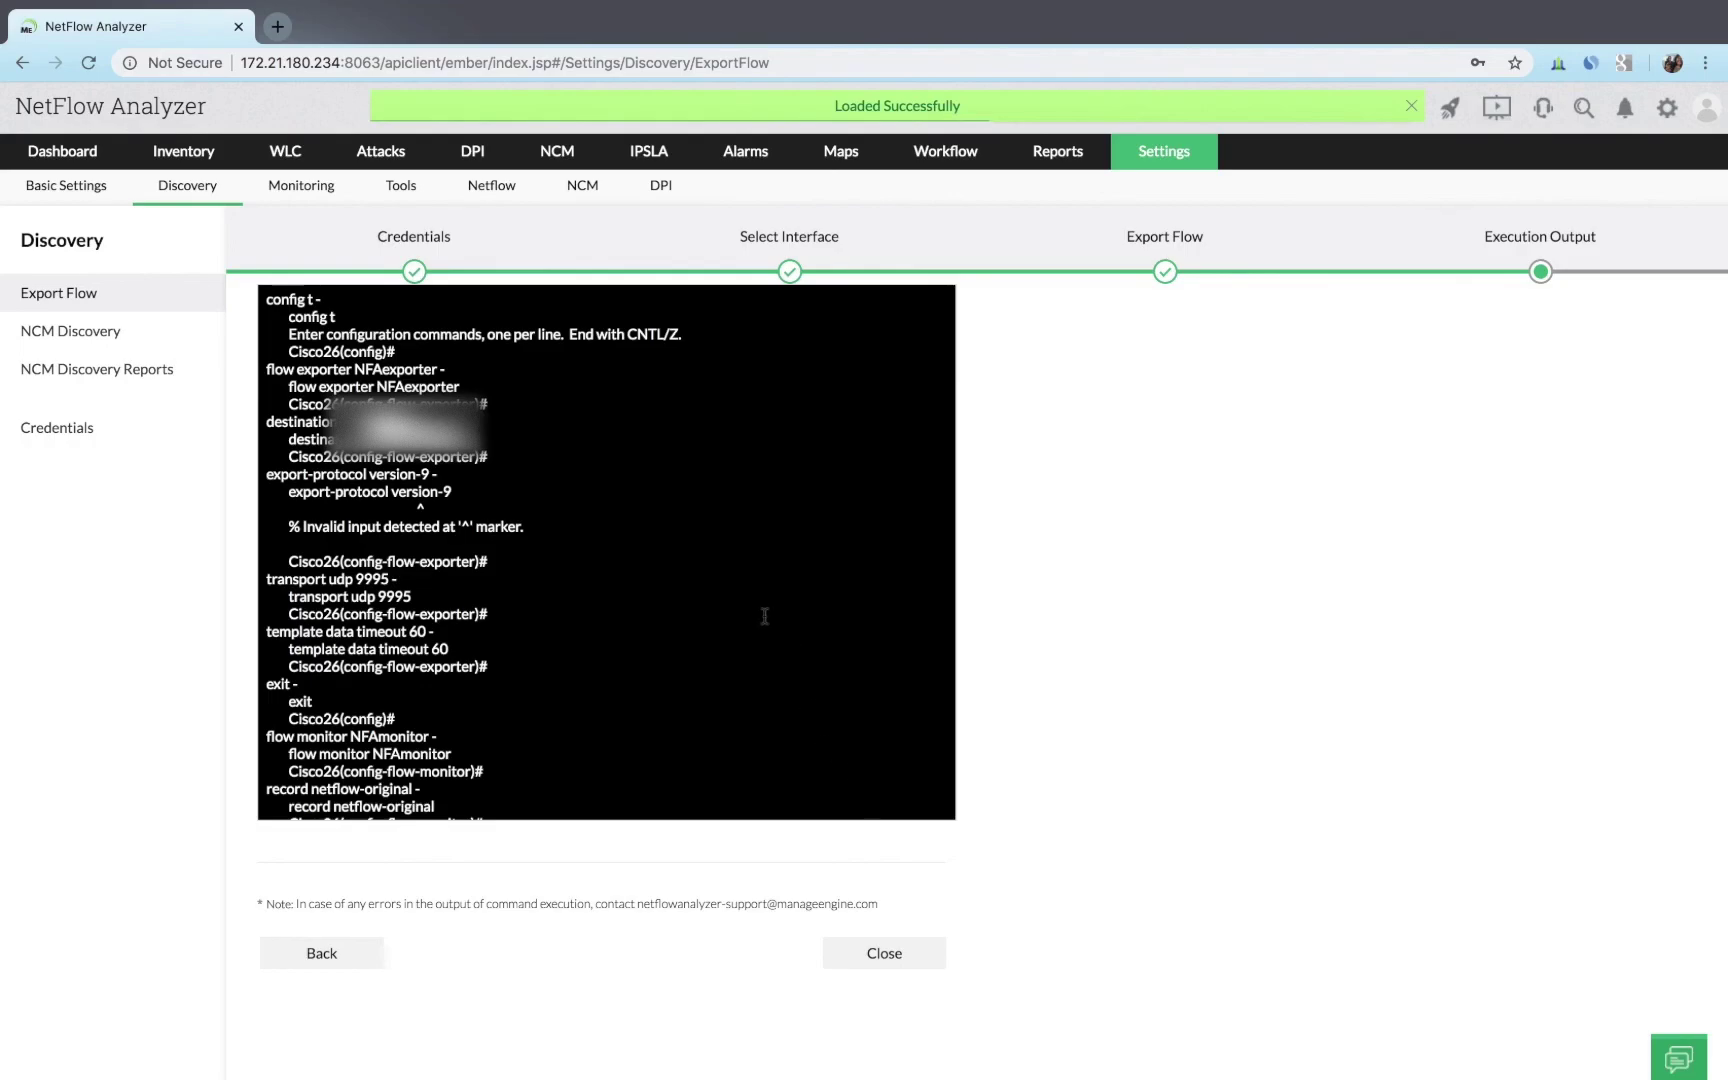
pyautogui.scroll(-3, 759, 616)
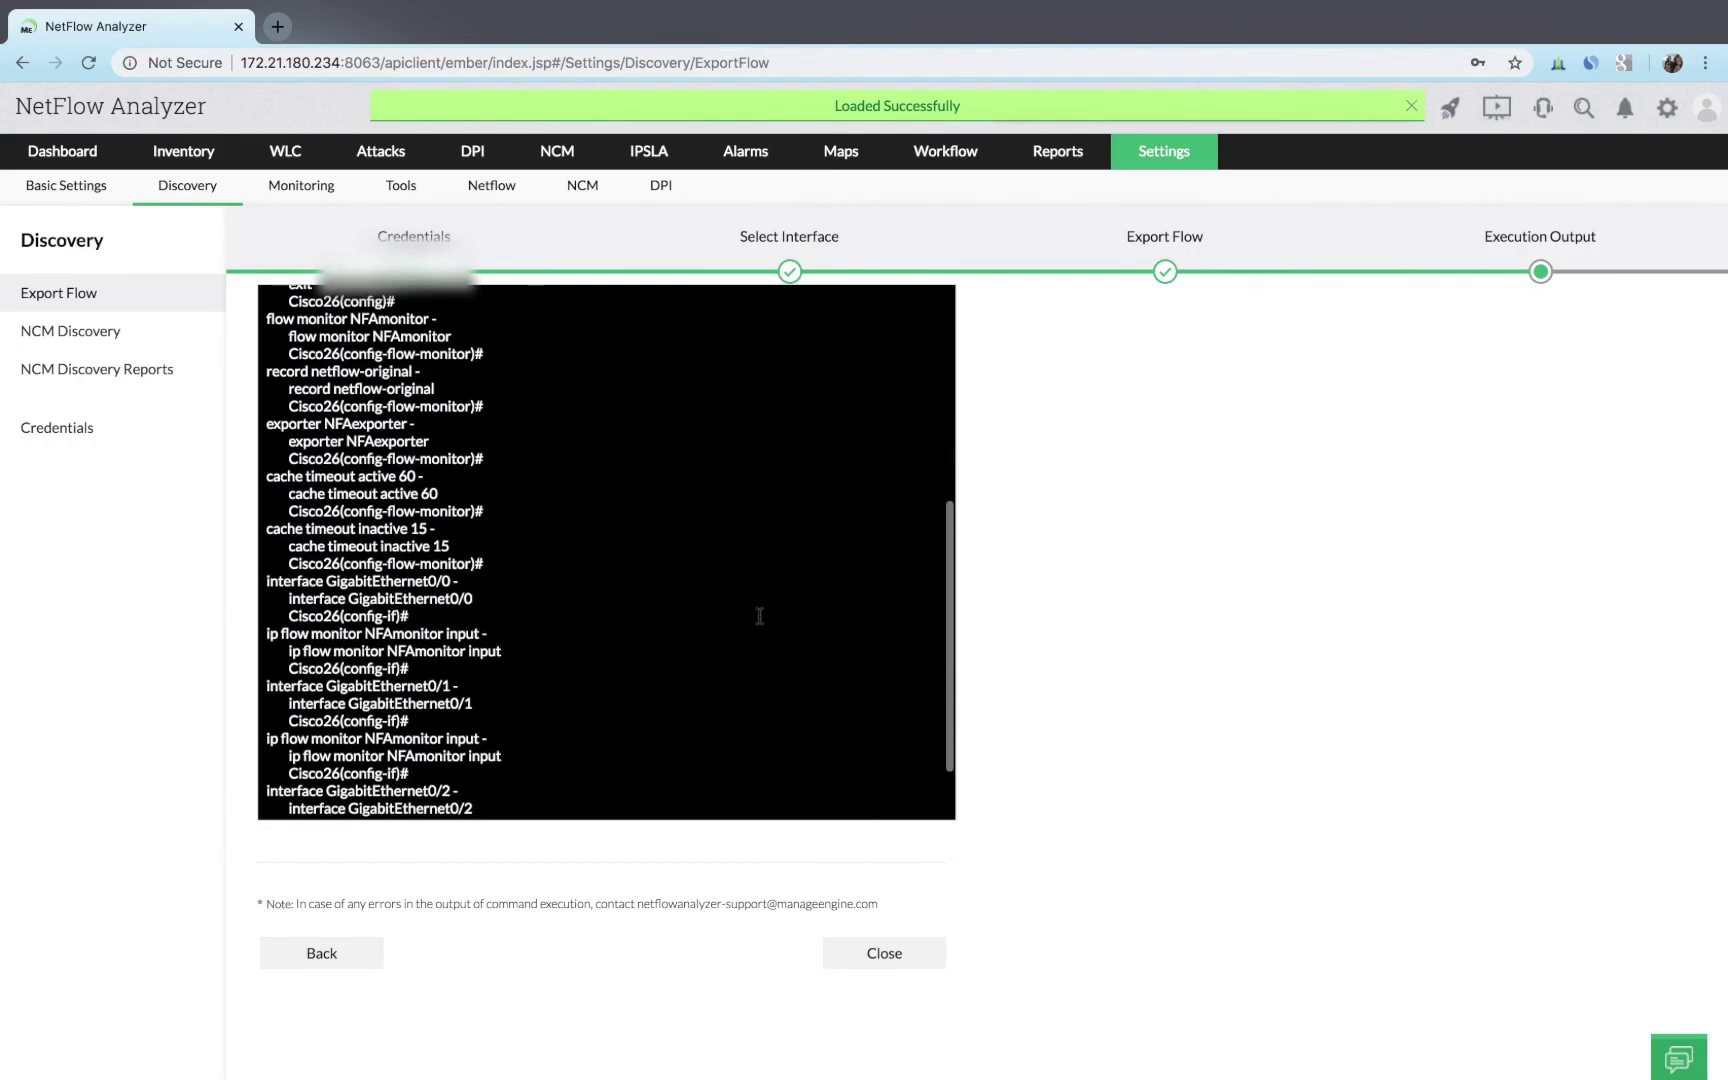
pyautogui.scroll(-2, 759, 616)
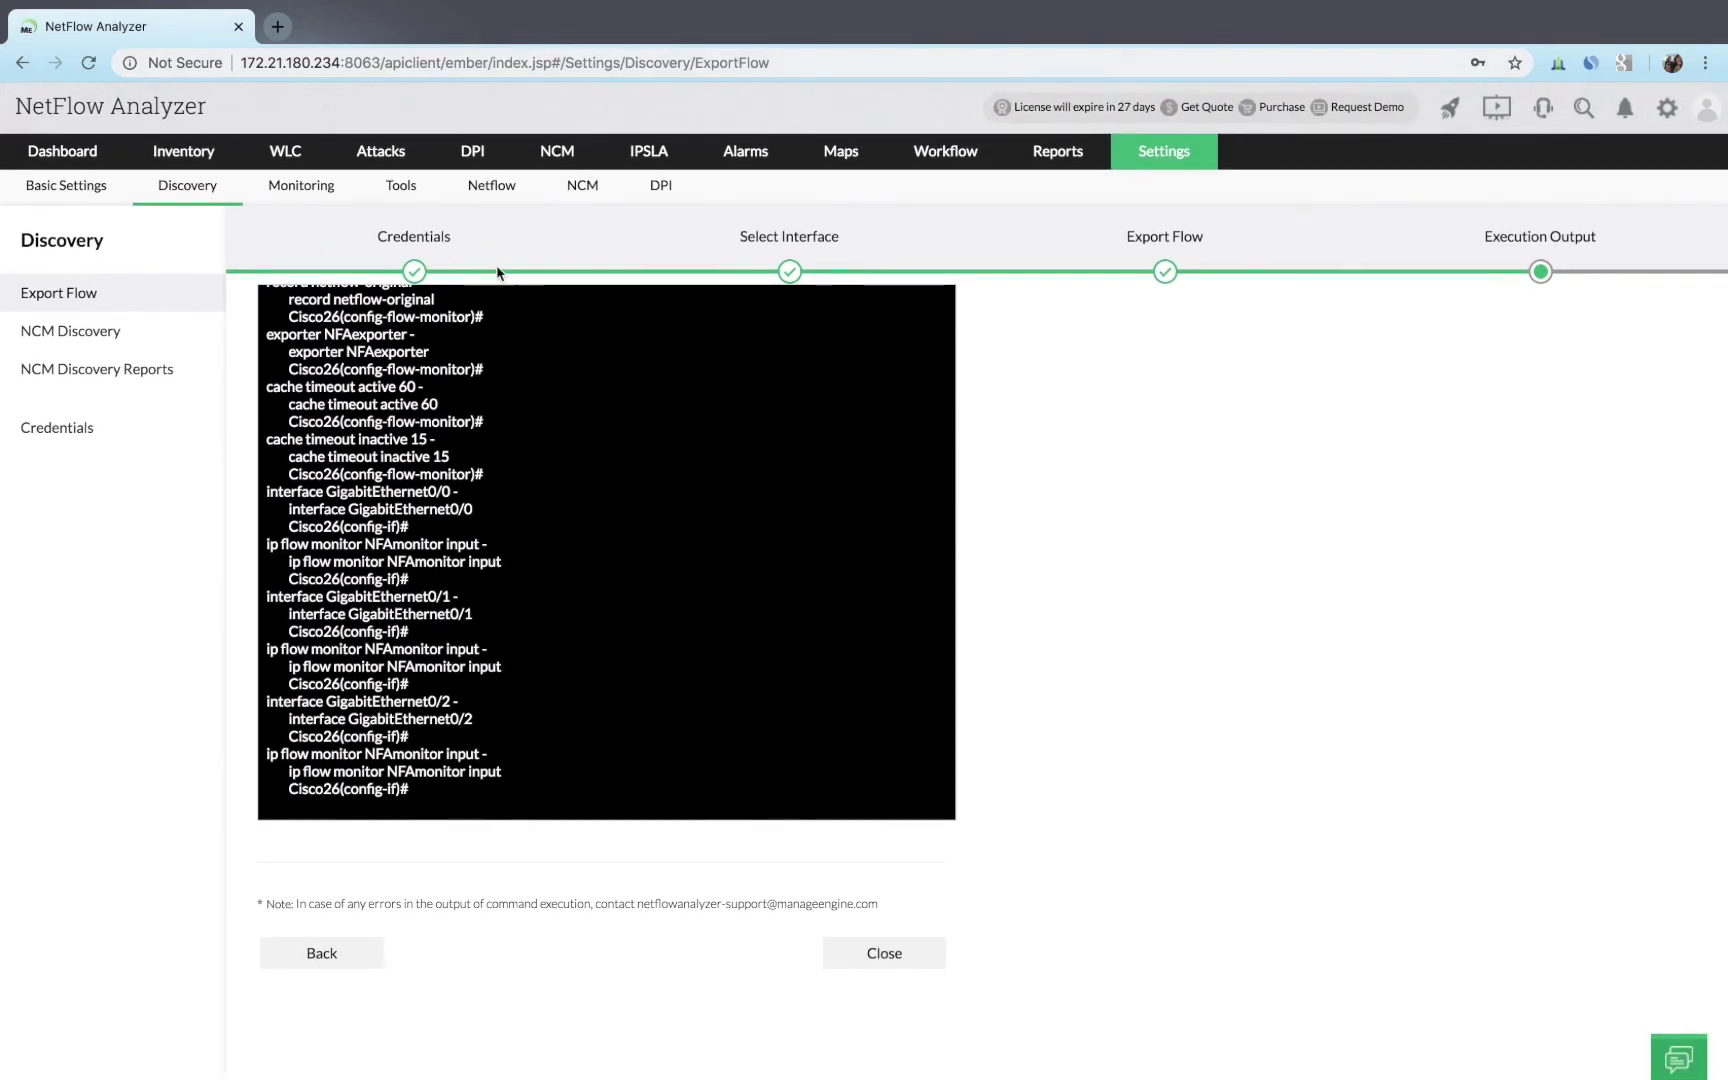
pyautogui.click(185, 152)
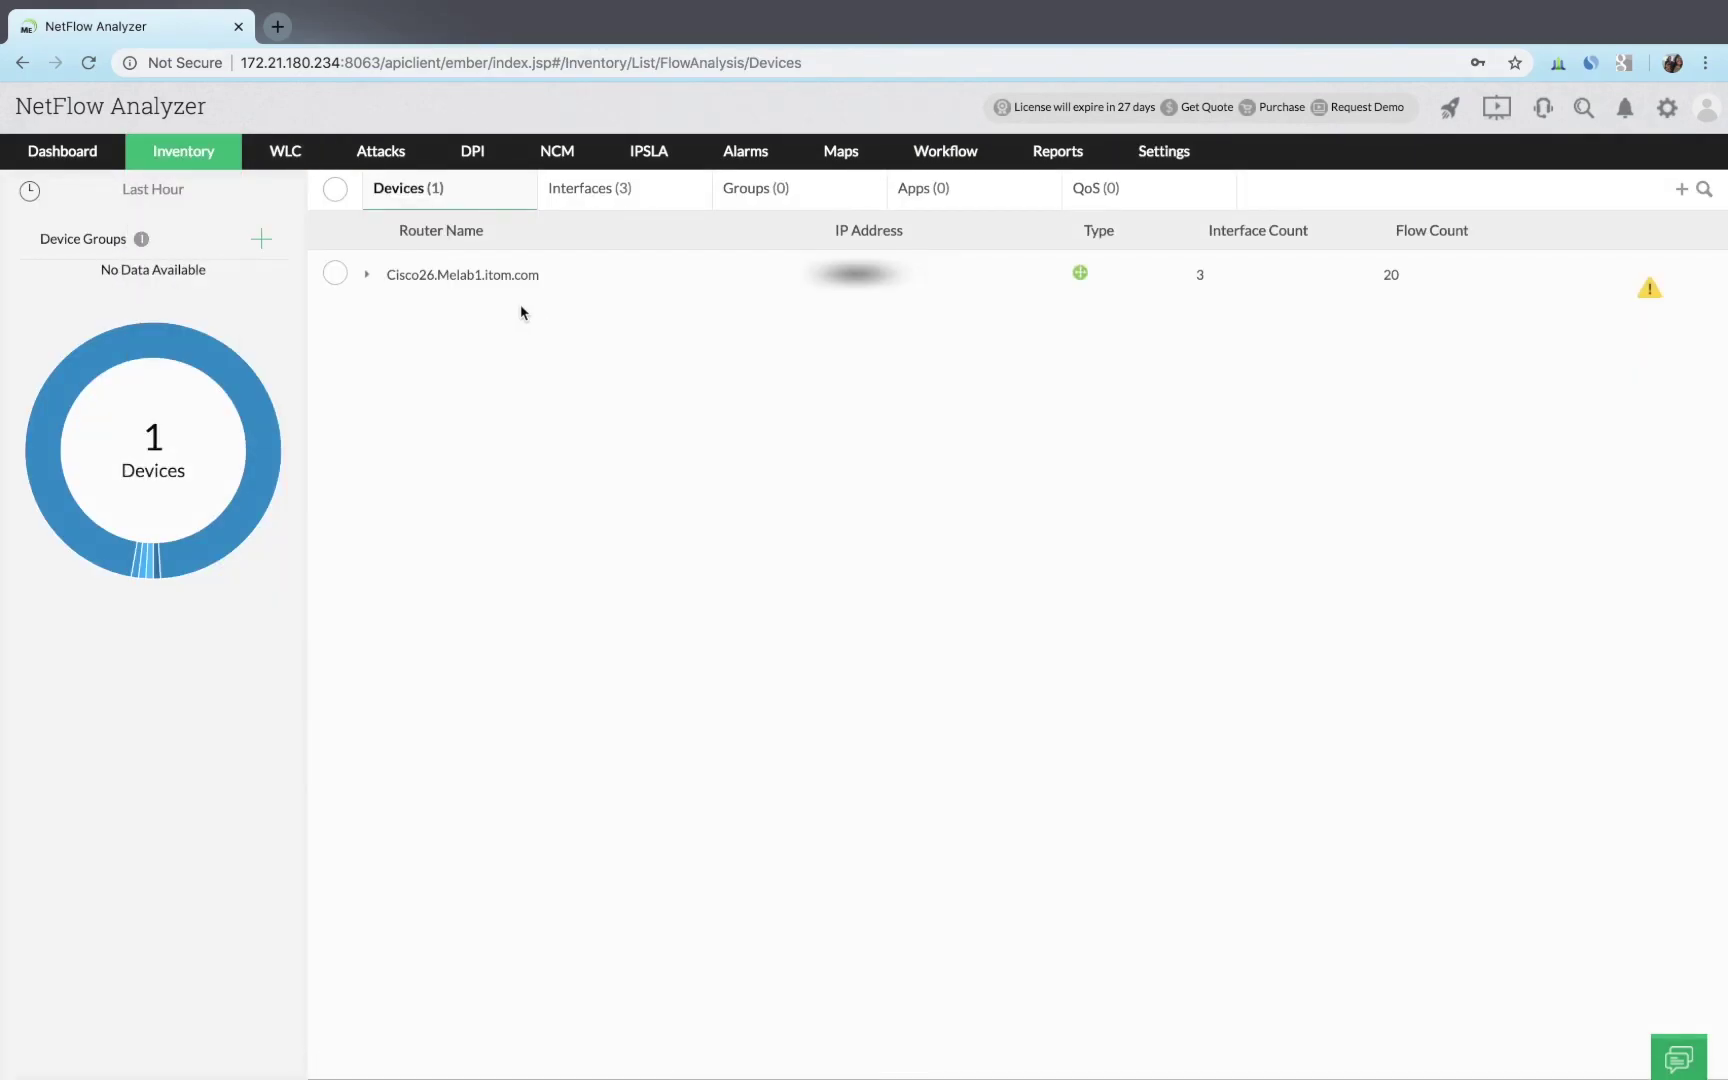
pyautogui.click(334, 274)
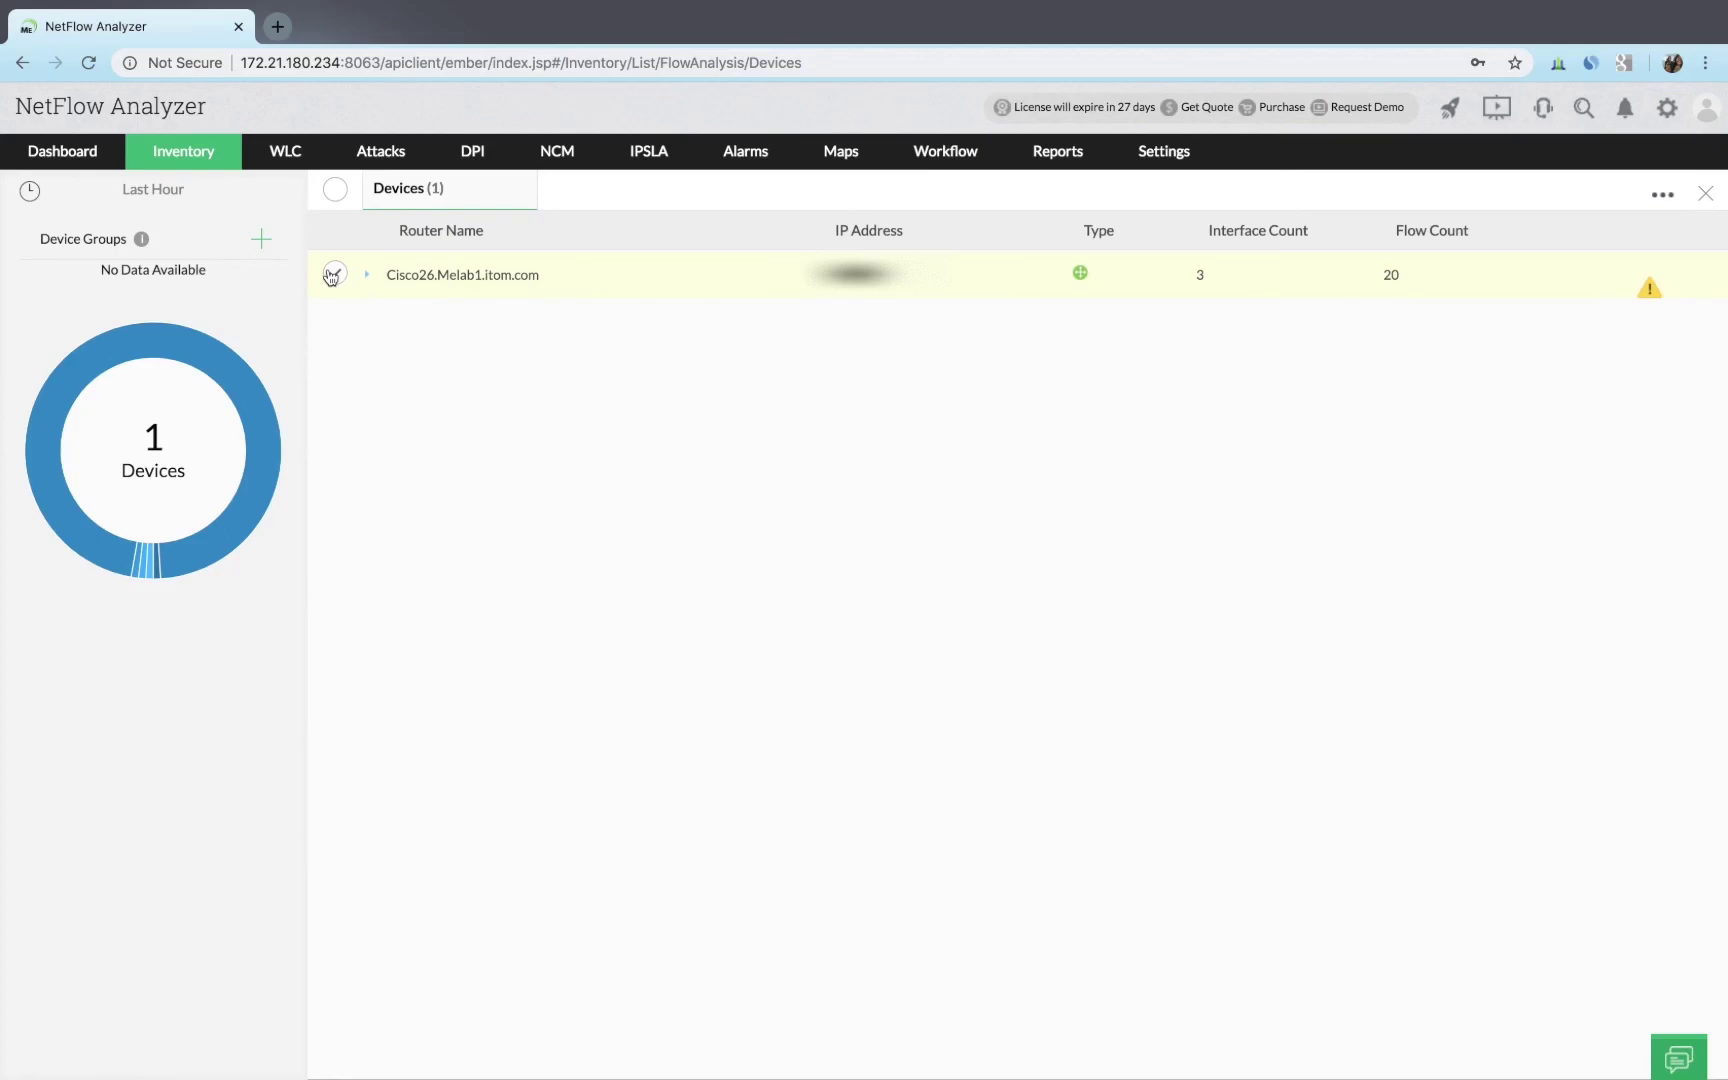
pyautogui.click(434, 285)
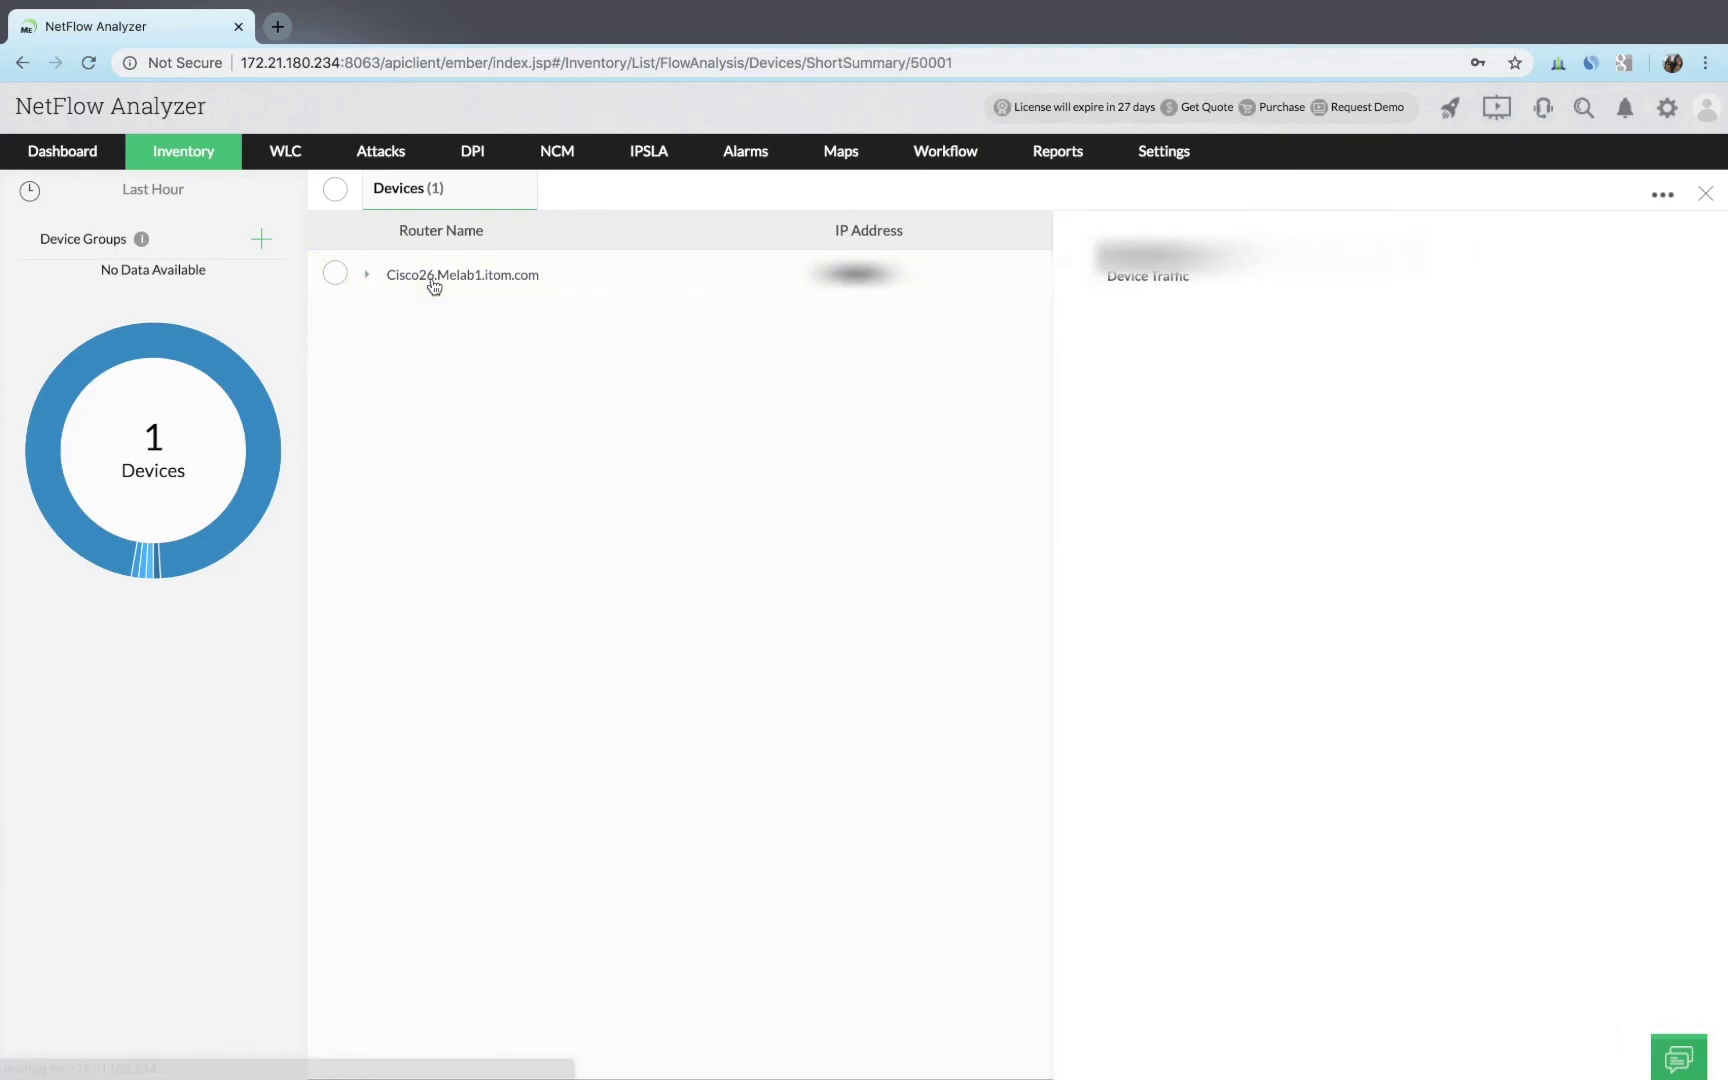
pyautogui.click(1706, 194)
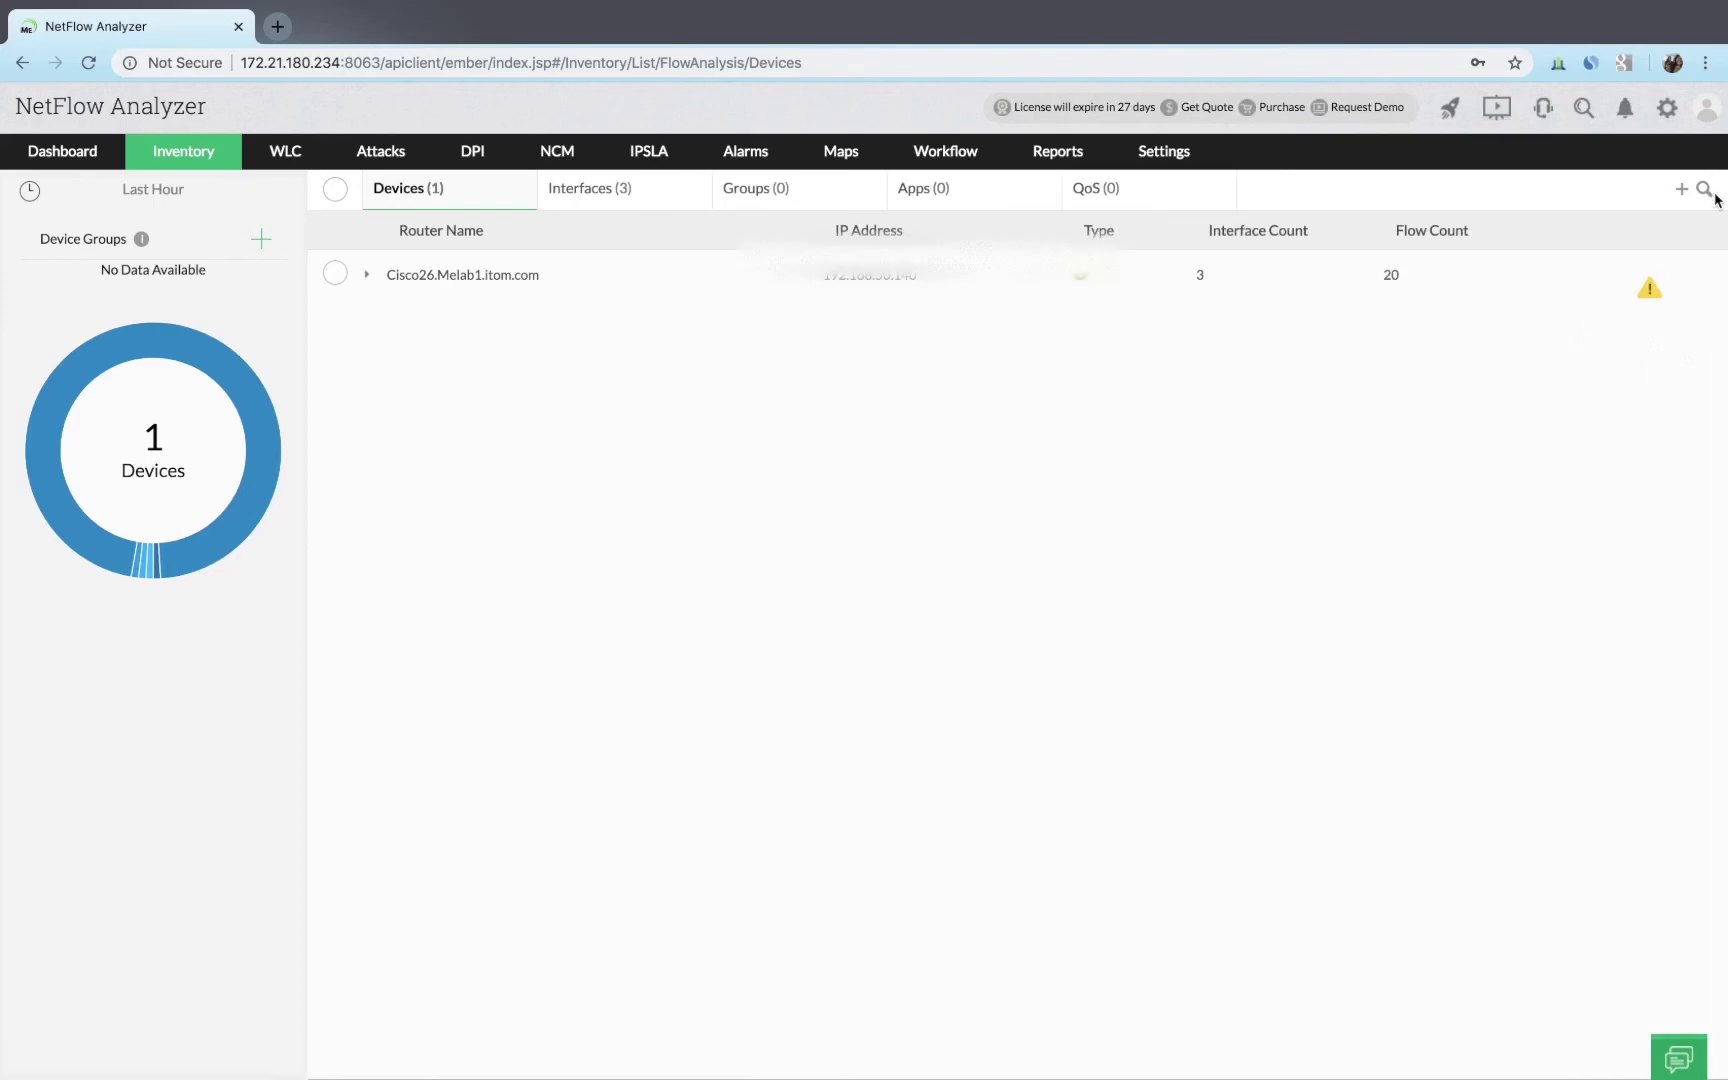